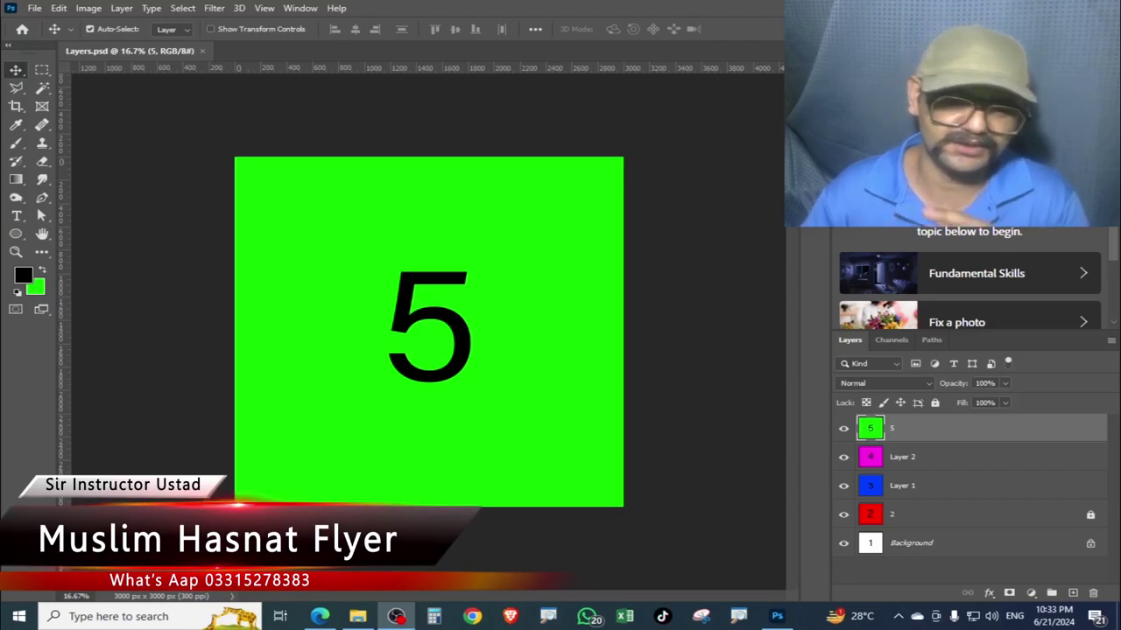
# Switch from Layers.psd to the Google Images results for 'layers photoshop' in Edge.
pyautogui.click(320, 617)
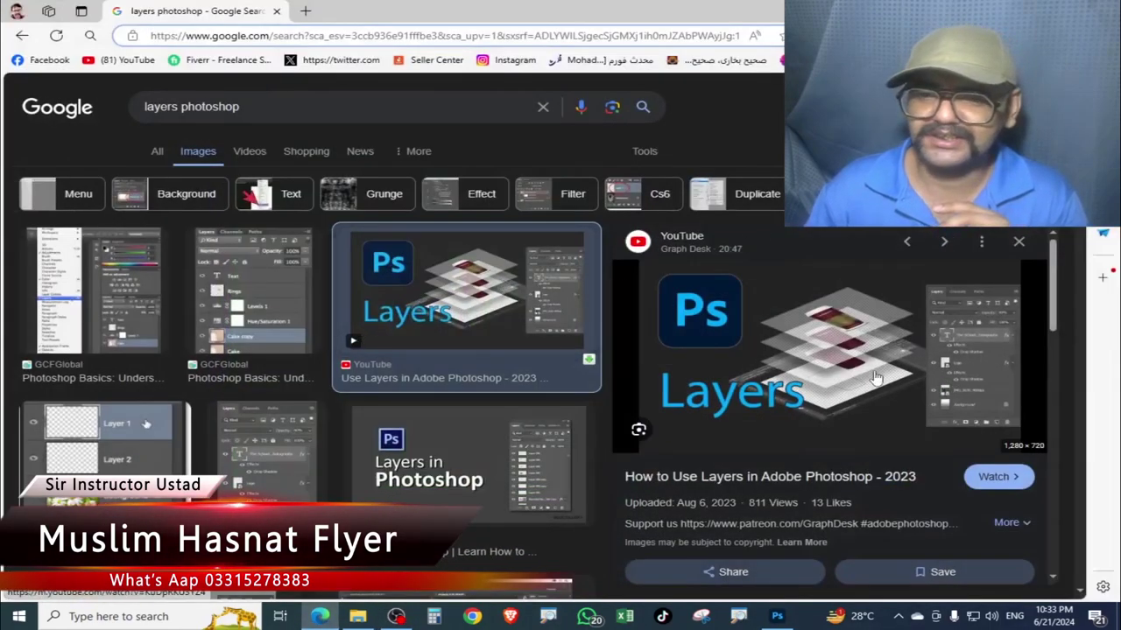
# Scroll through the 'How to Use Layers in Adobe Photoshop - 2023' image preview.
pyautogui.scroll(-1, 823, 346)
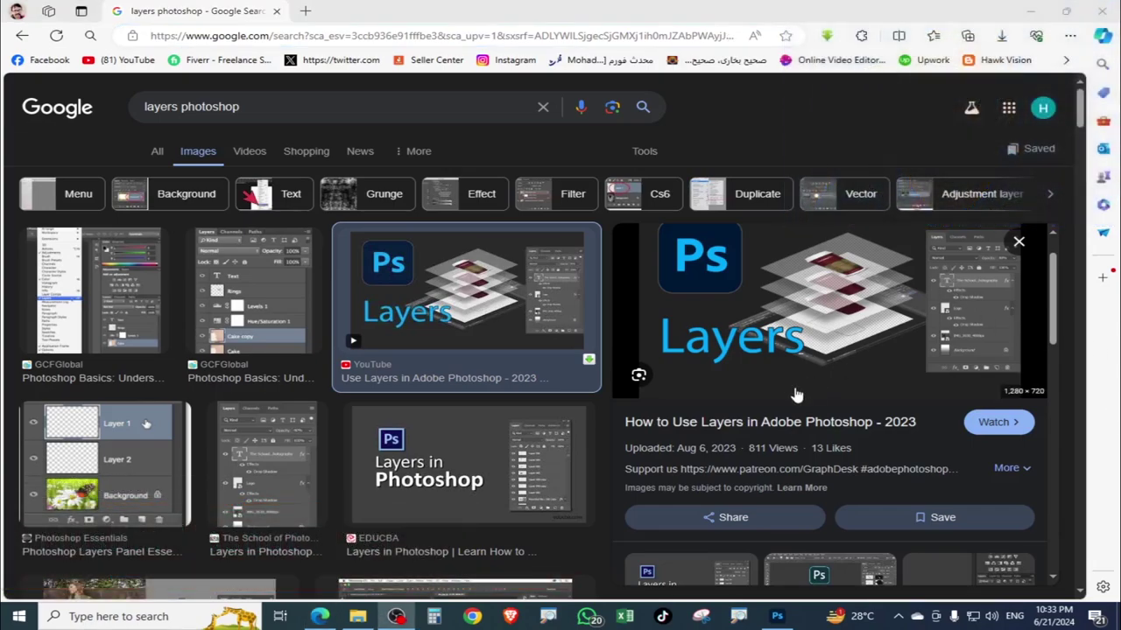
pyautogui.scroll(1, 797, 396)
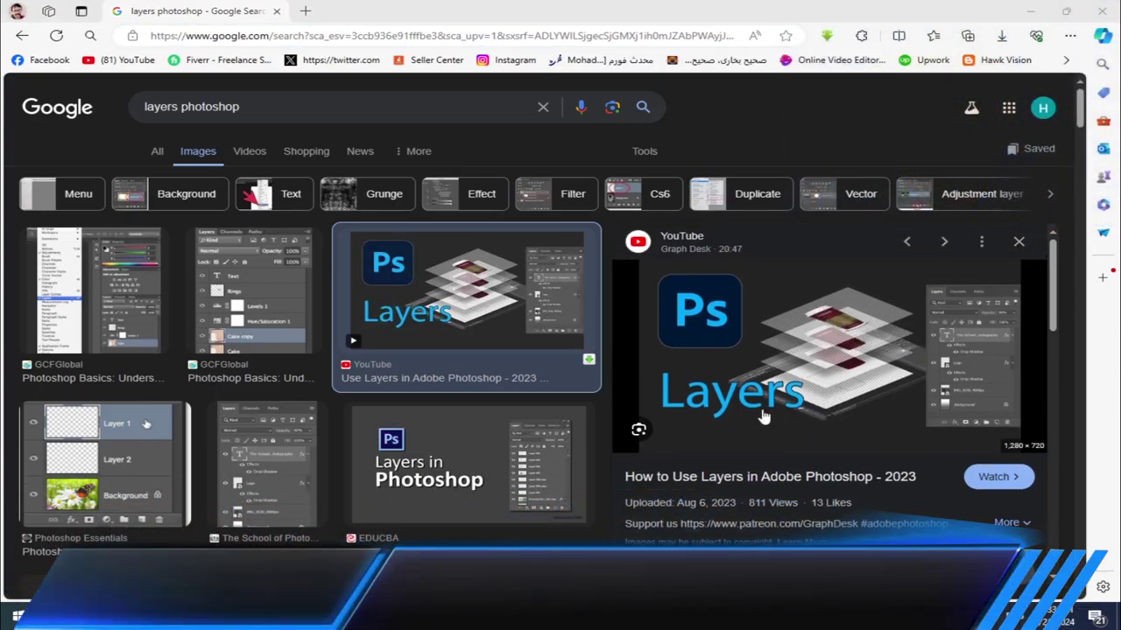
pyautogui.scroll(-2, 671, 388)
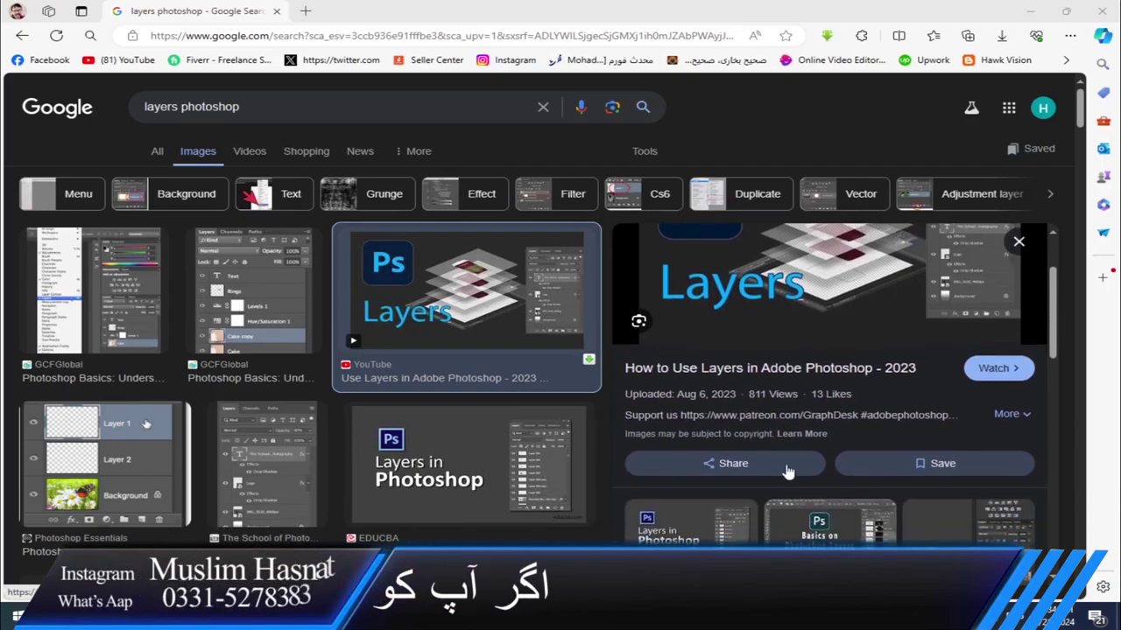
pyautogui.scroll(2, 856, 369)
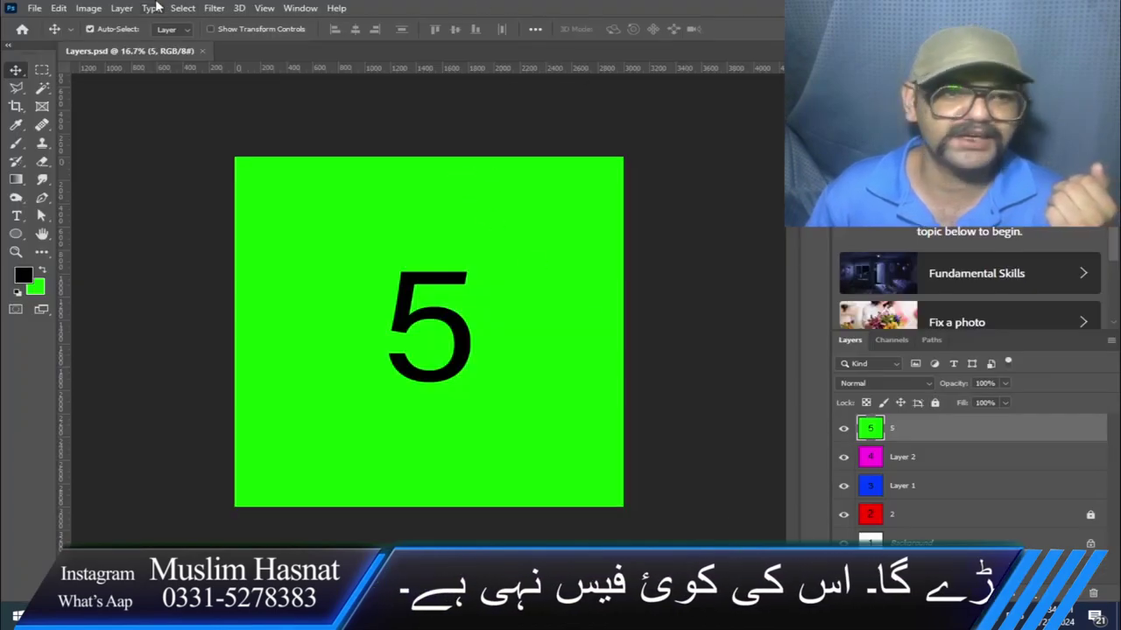
# Create a blank 10 x 10 in, 300 ppi document (3000 x 3000 px) from the recent preset.
pyautogui.click(34, 8)
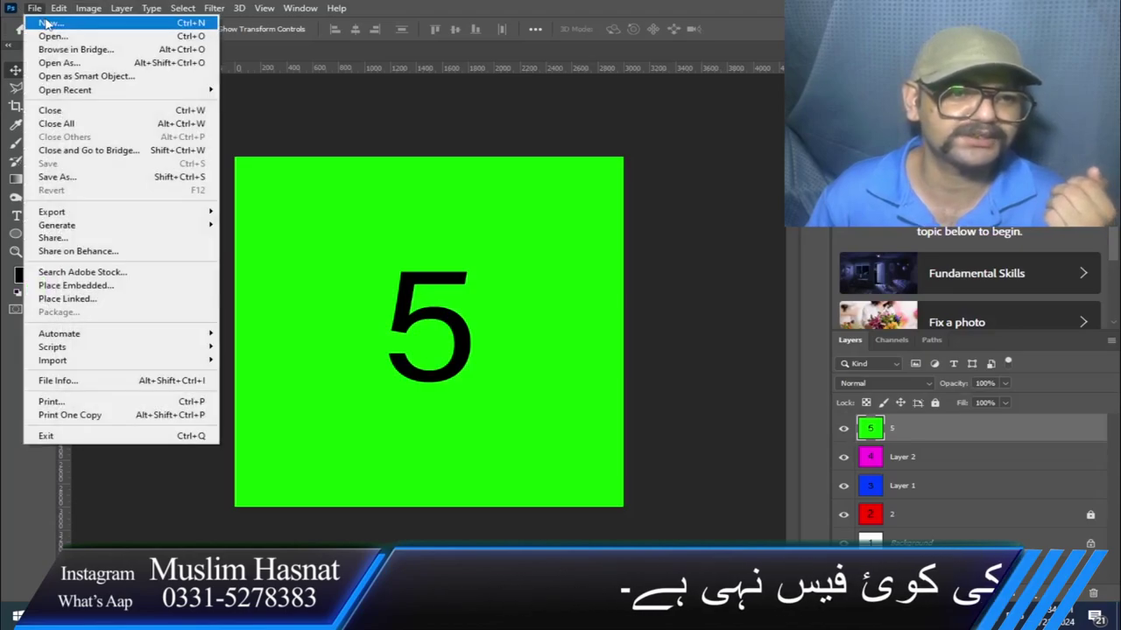
pyautogui.click(46, 23)
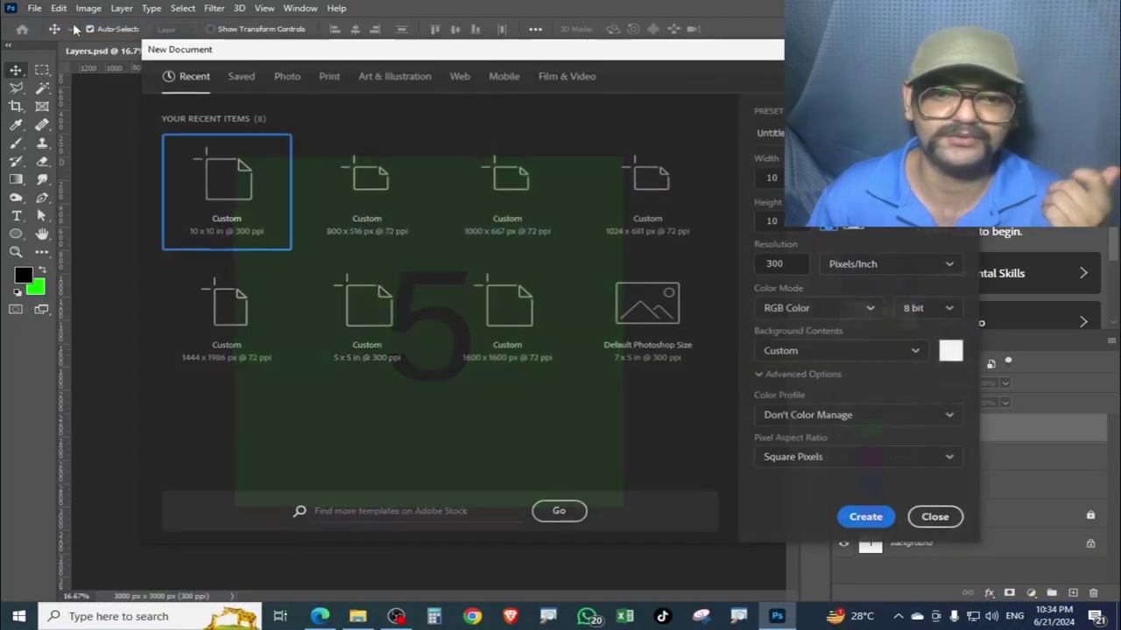
pyautogui.doubleClick(225, 181)
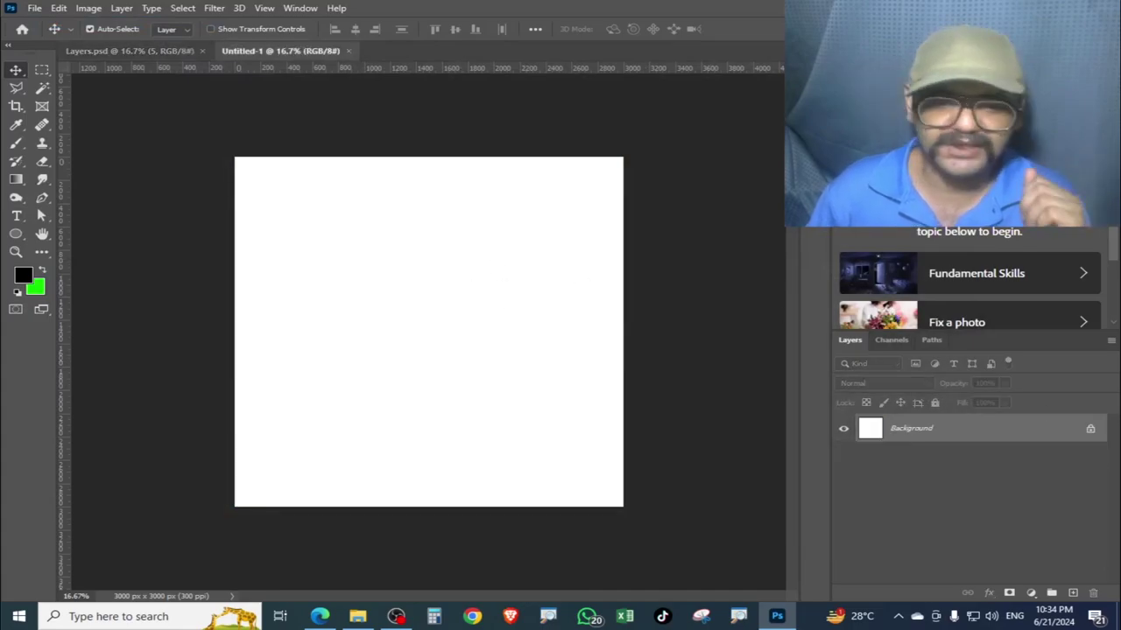
# Drag 4 Photoshop Class4.jpg from File Explorer into Photoshop to open it.
pyautogui.click(357, 616)
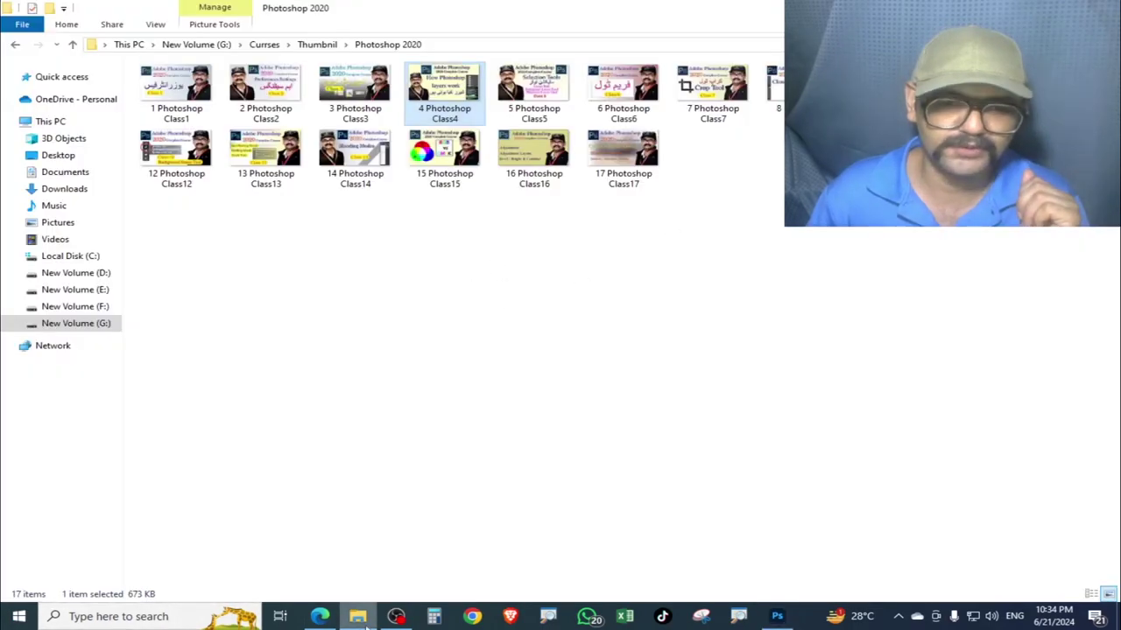
pyautogui.moveTo(444, 88); pyautogui.dragTo(815, 45)
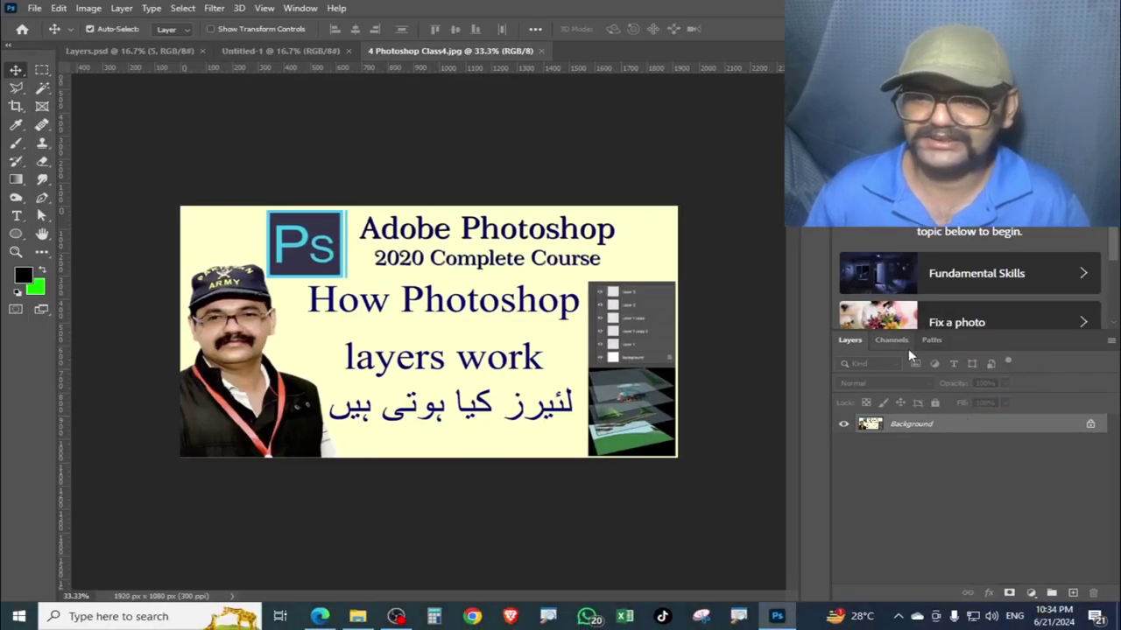
# Browse the Channels, Paths and Layers panels, then flip between Untitled-1 and Layers.psd.
pyautogui.click(890, 340)
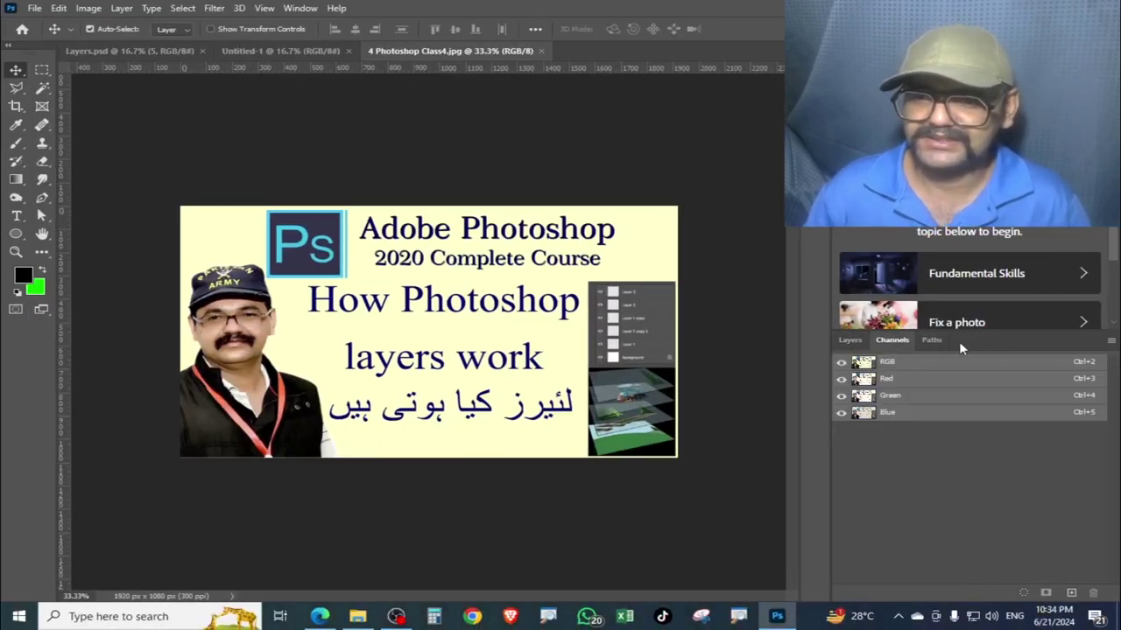
pyautogui.click(932, 341)
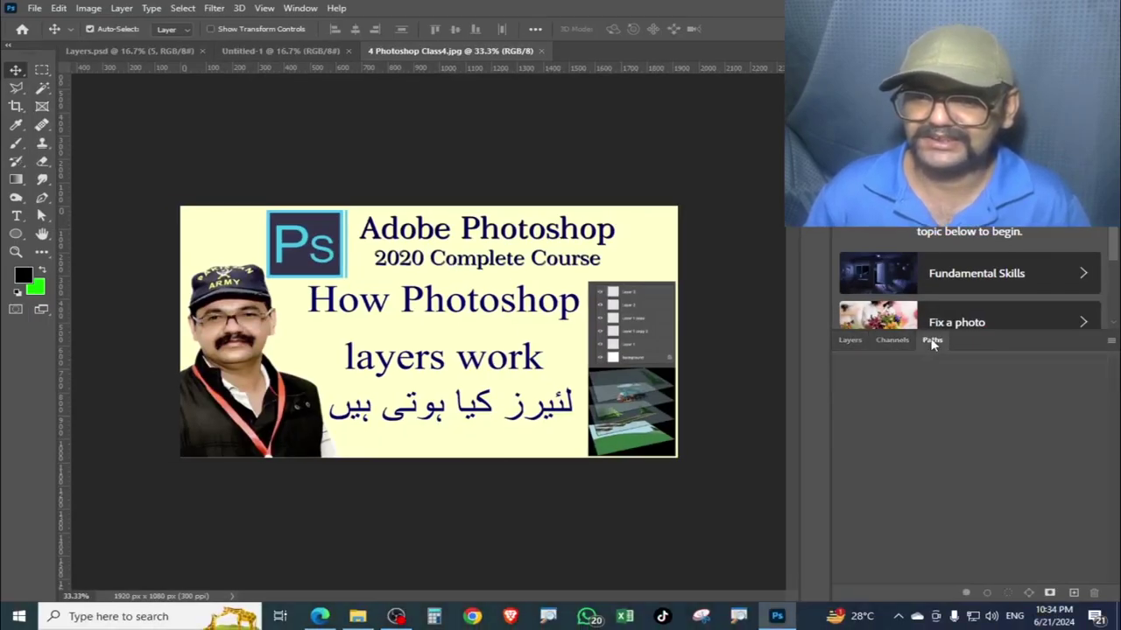
pyautogui.click(854, 341)
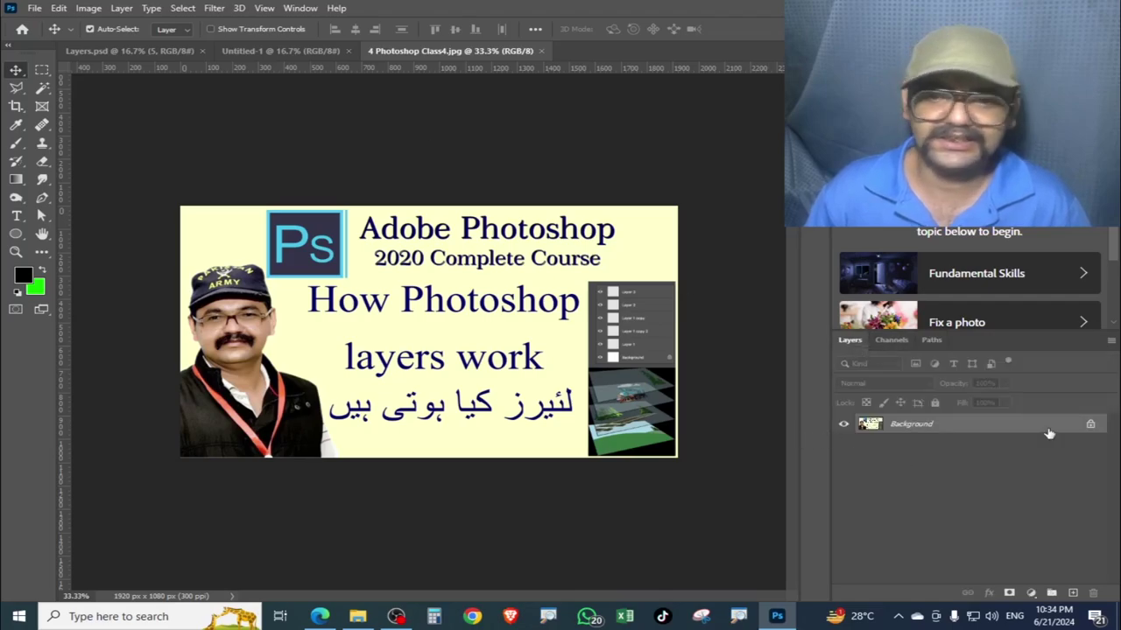
pyautogui.click(288, 49)
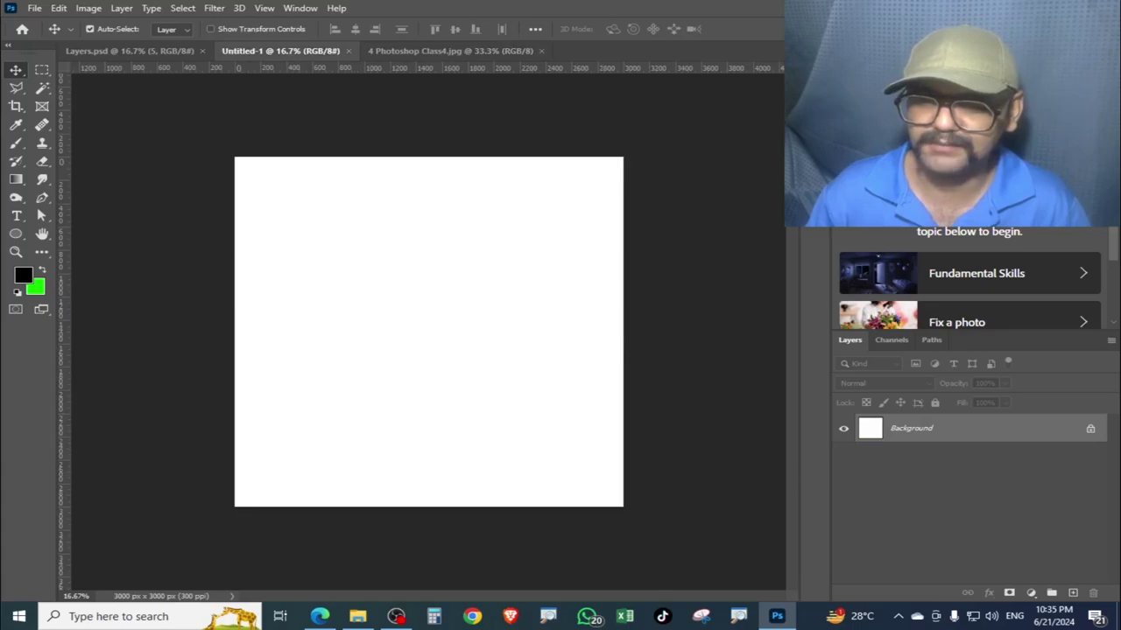
pyautogui.click(138, 51)
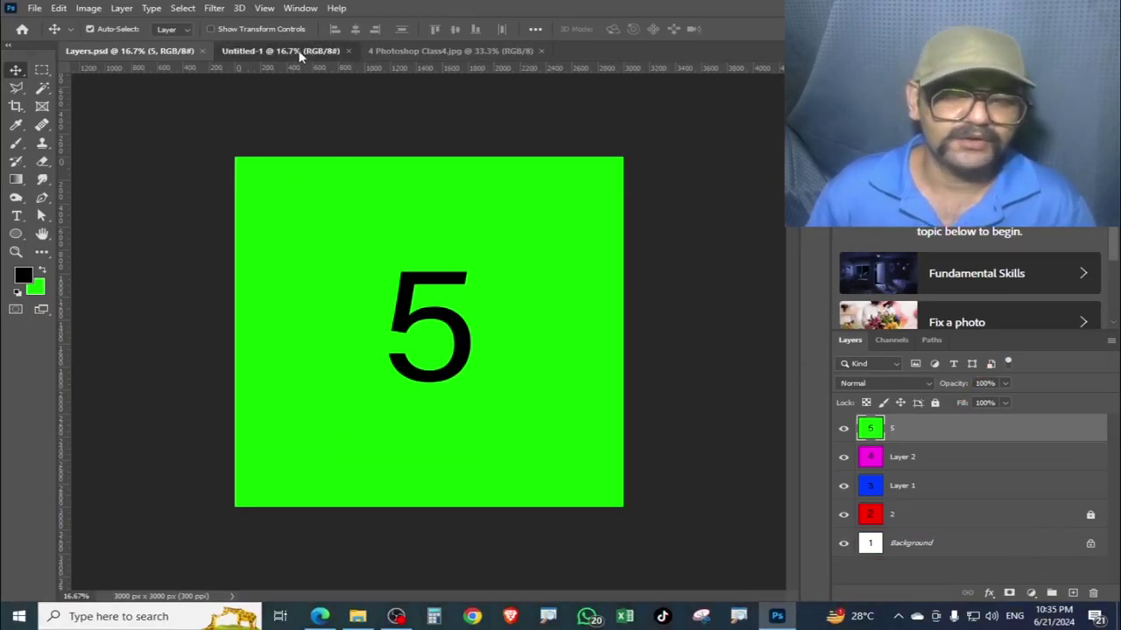
# Try moving the Class4 thumbnail's locked Background and cancel the conversion warning.
pyautogui.click(289, 51)
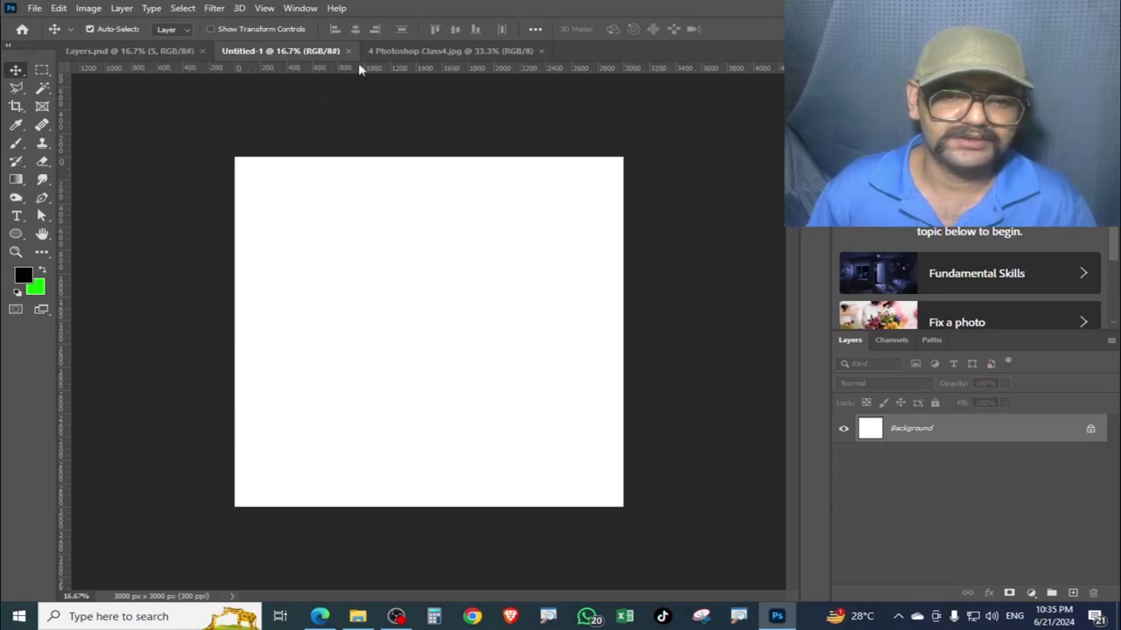
pyautogui.click(482, 50)
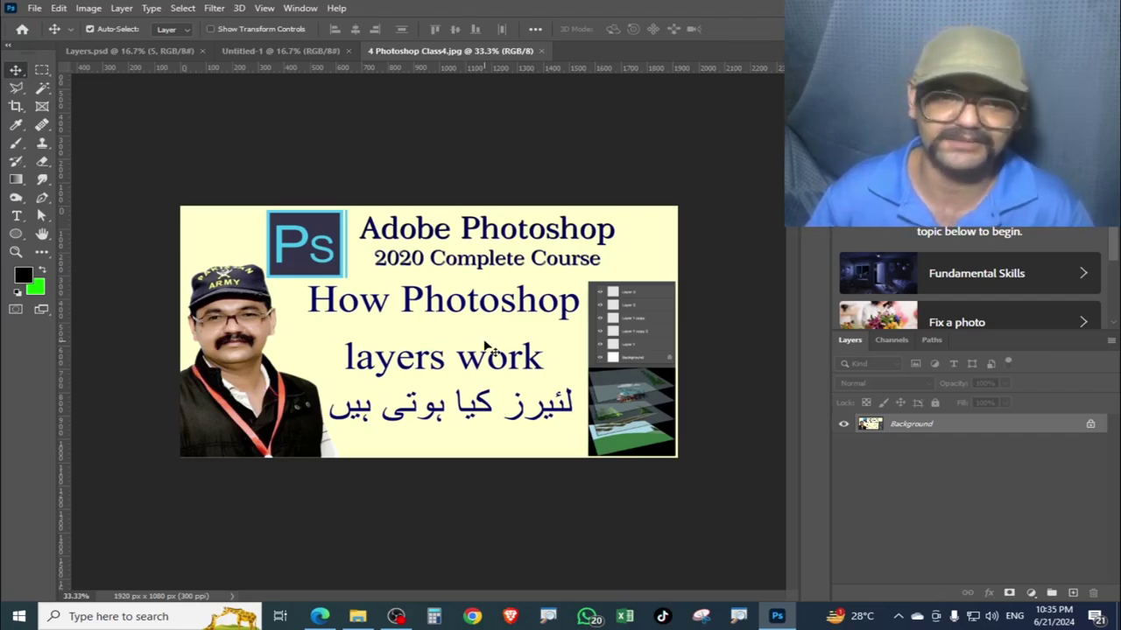
pyautogui.moveTo(402, 341); pyautogui.dragTo(519, 348)
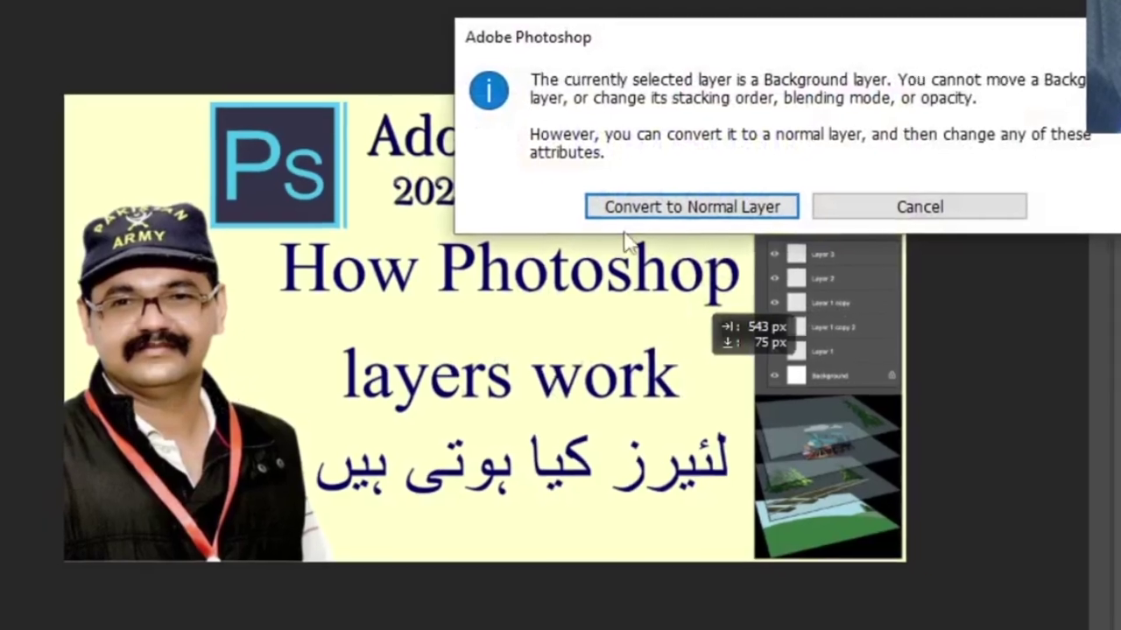
pyautogui.click(920, 207)
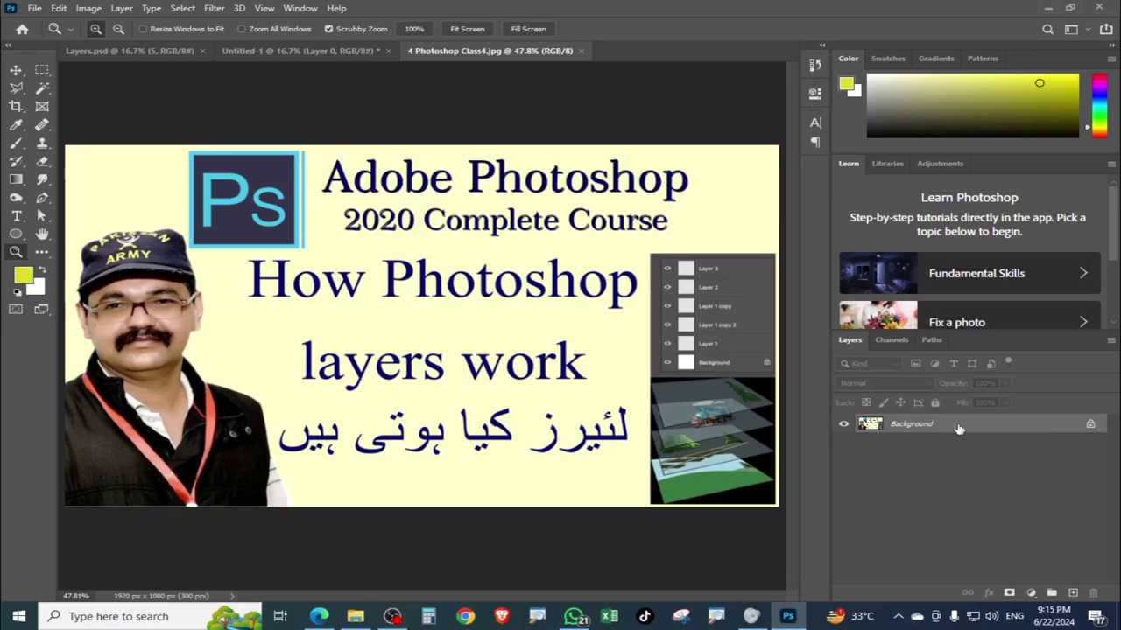
# Convert the thumbnail's locked Background into a normal layer named gggg.
pyautogui.doubleClick(931, 426)
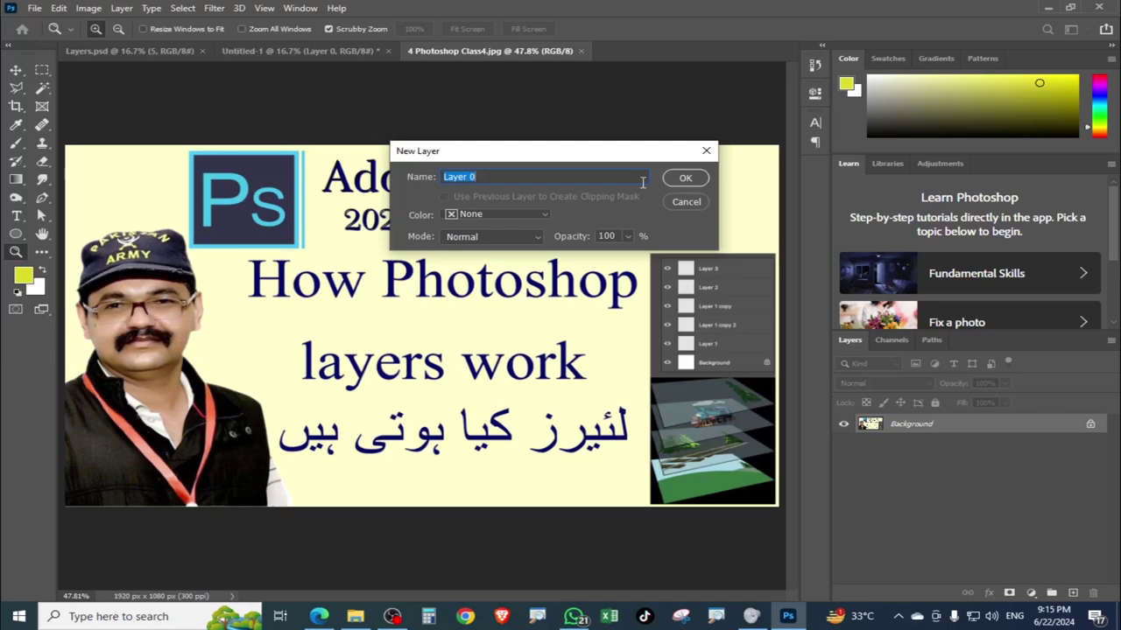
pyautogui.write('gggg')
pyautogui.click(680, 179)
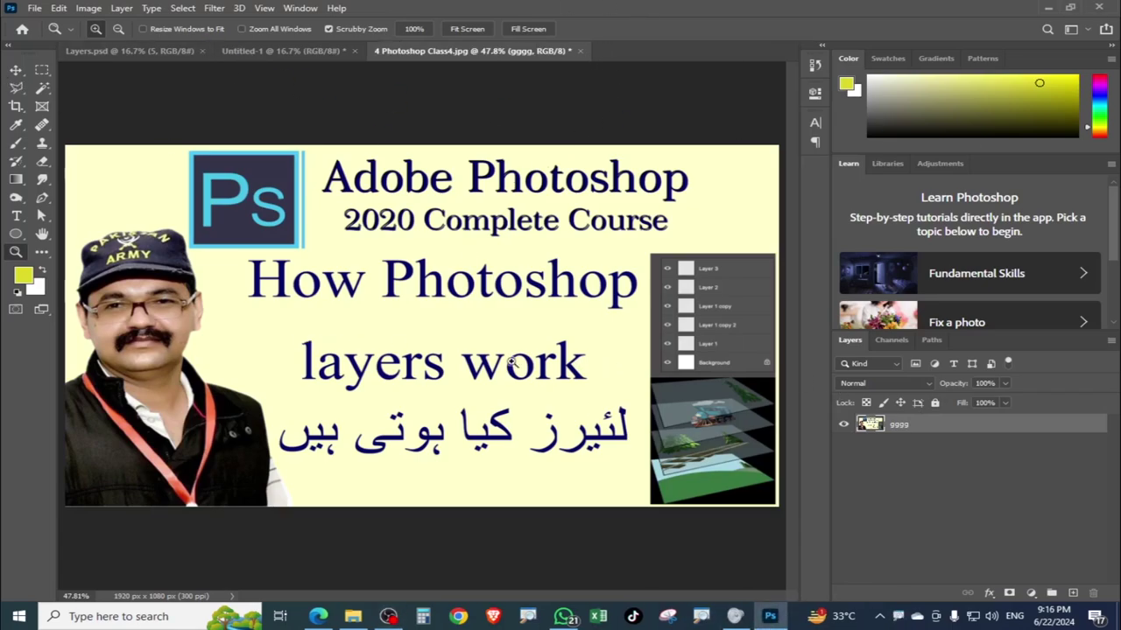
pyautogui.click(17, 72)
# Drag the gggg layer around the canvas and settle it back to fill the frame.
pyautogui.moveTo(298, 313); pyautogui.dragTo(482, 316)
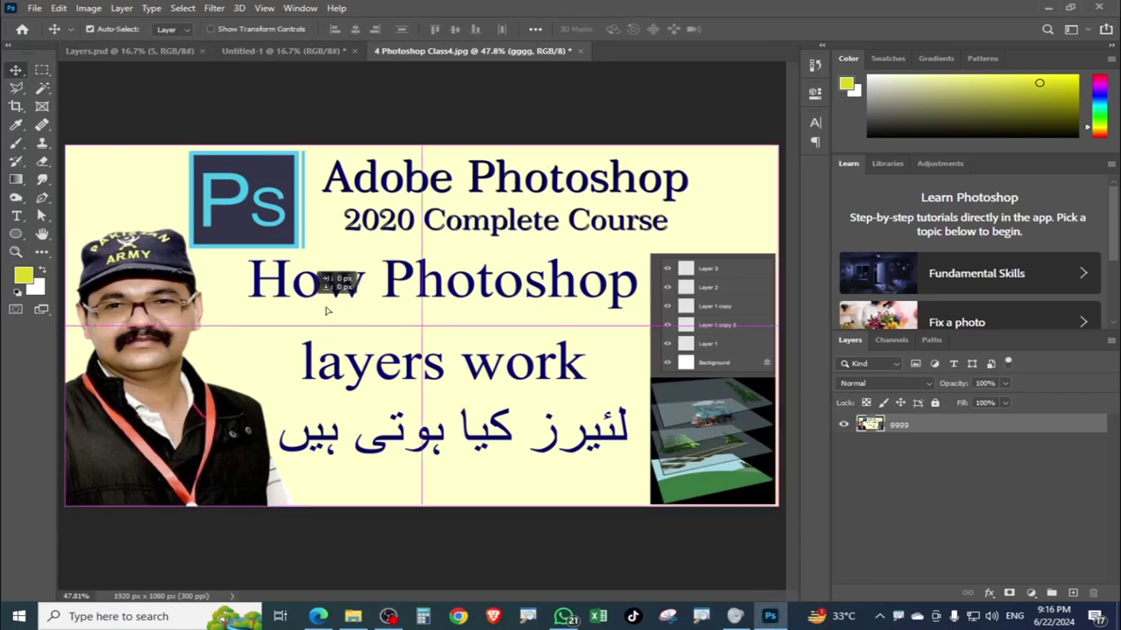
pyautogui.moveTo(278, 302); pyautogui.dragTo(359, 313)
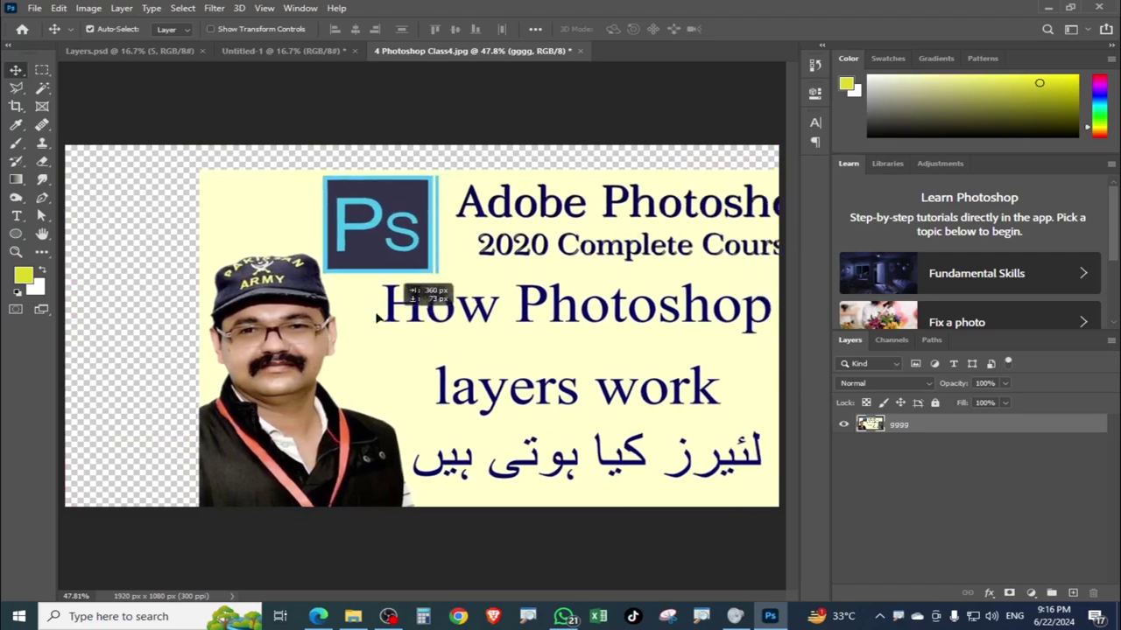
pyautogui.hotkey('ctrl', '-')
pyautogui.hotkey('ctrl', '-')
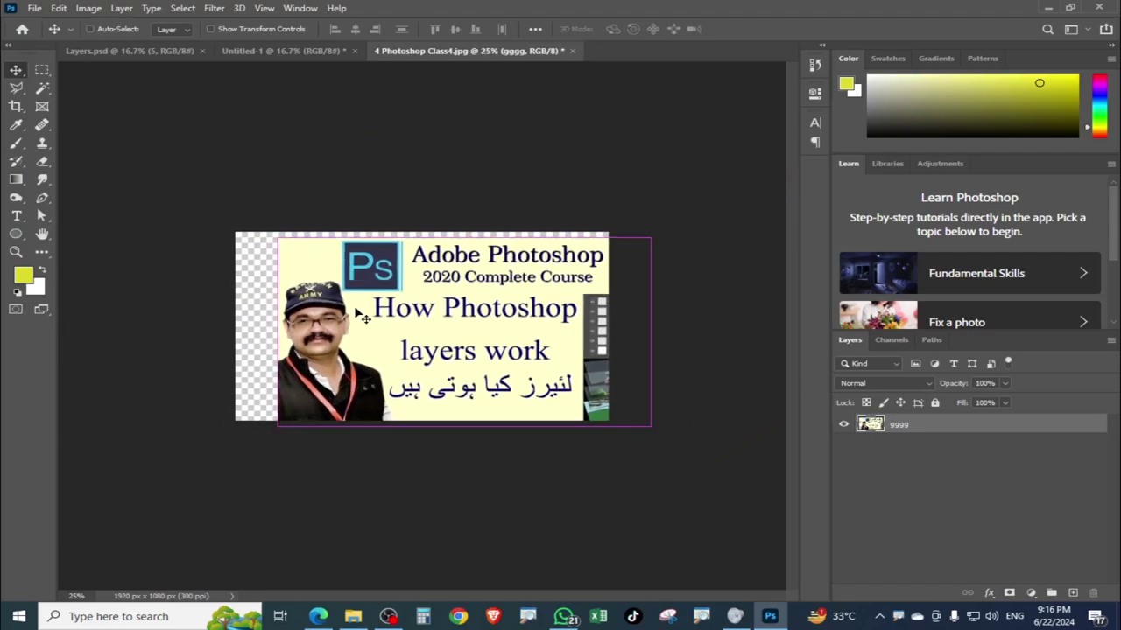
pyautogui.moveTo(363, 317); pyautogui.dragTo(470, 327)
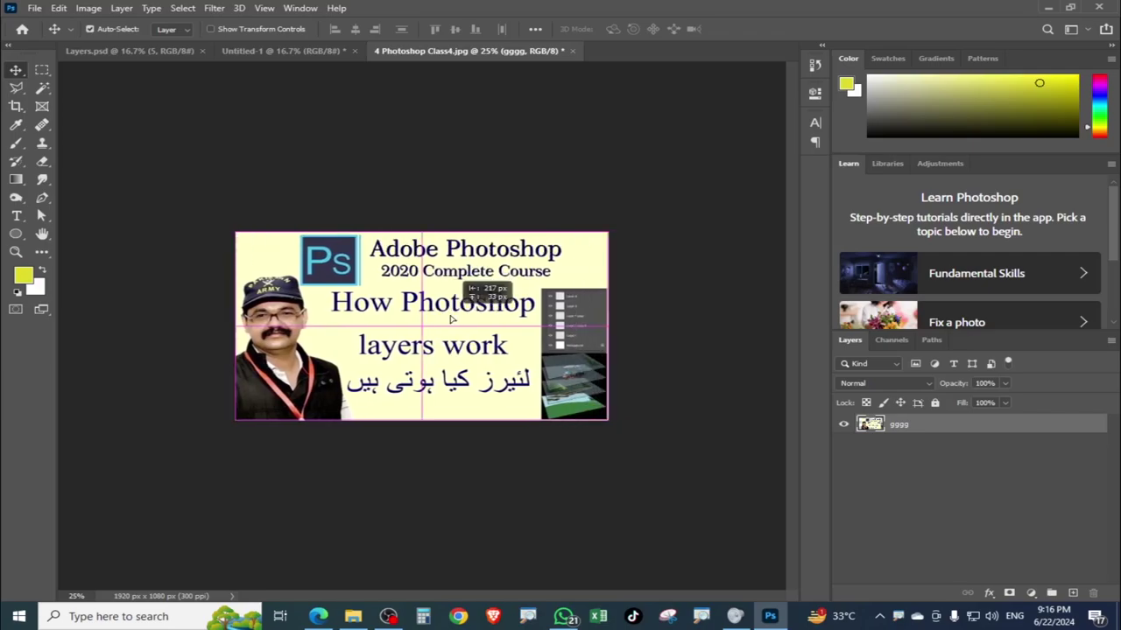
pyautogui.moveTo(469, 326); pyautogui.dragTo(454, 322)
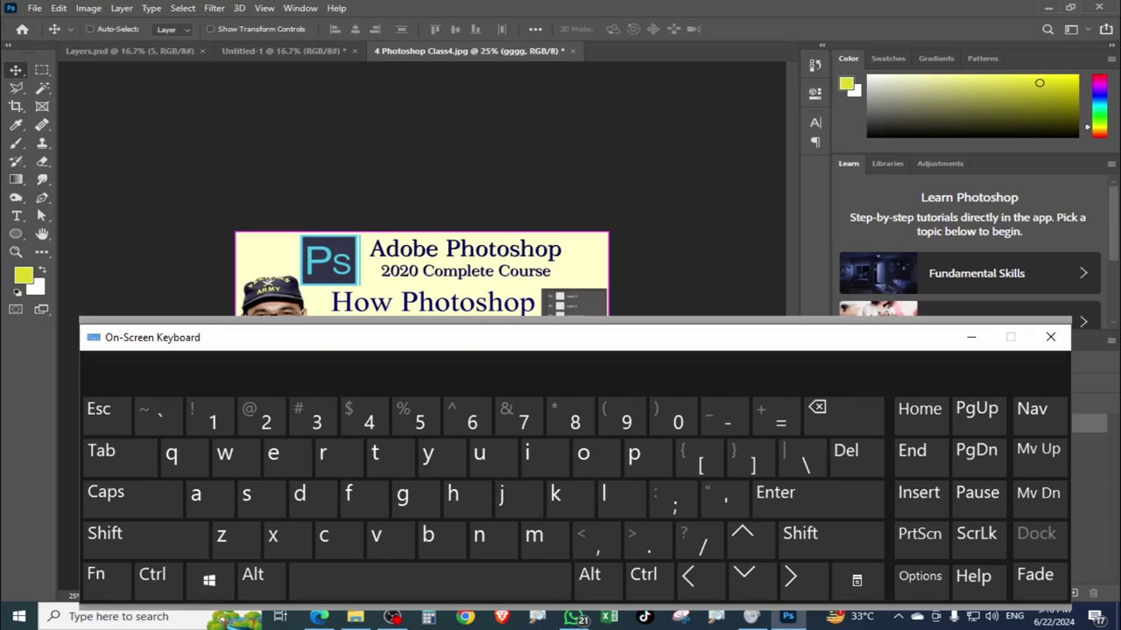
# Scale the gggg layer down with Free Transform and centre it on the canvas.
pyautogui.hotkey('ctrl', 't')
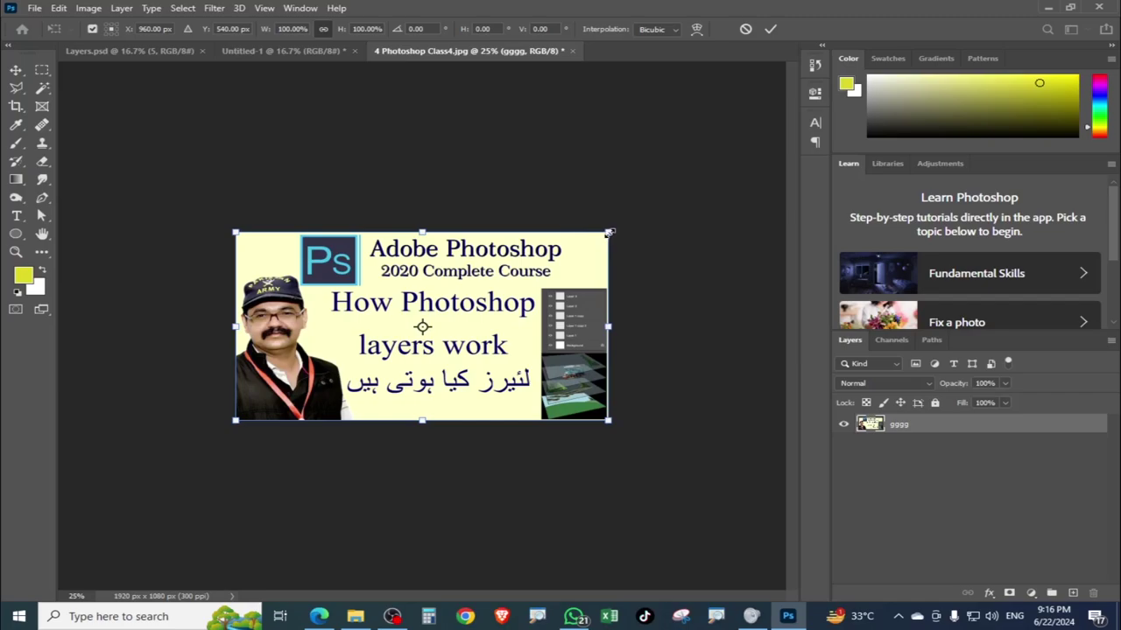
pyautogui.moveTo(610, 233)
pyautogui.mouseDown()
pyautogui.moveTo(774, 206)
pyautogui.moveTo(793, 131)
pyautogui.moveTo(569, 306)
pyautogui.moveTo(869, 176)
pyautogui.moveTo(859, 125)
pyautogui.moveTo(862, 201)
pyautogui.moveTo(718, 306)
pyautogui.moveTo(501, 409)
pyautogui.moveTo(755, 302)
pyautogui.moveTo(561, 405)
pyautogui.moveTo(788, 298)
pyautogui.moveTo(637, 381)
pyautogui.moveTo(937, 289)
pyautogui.moveTo(587, 425)
pyautogui.moveTo(809, 324)
pyautogui.moveTo(718, 378)
pyautogui.moveTo(617, 414)
pyautogui.mouseUp()
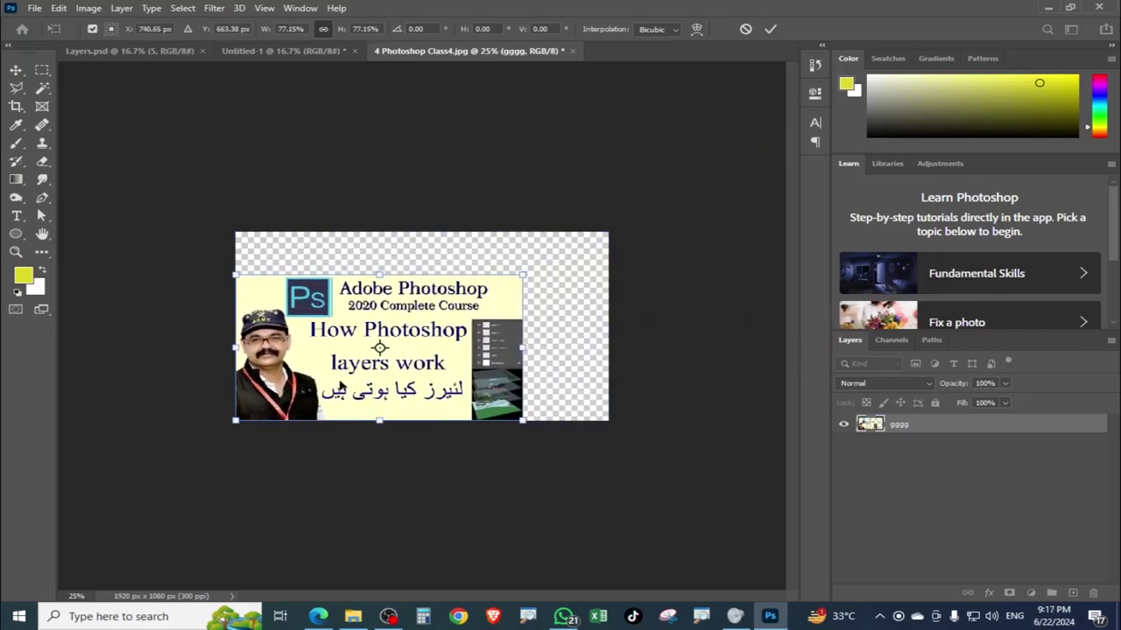
pyautogui.moveTo(341, 386)
pyautogui.mouseDown()
pyautogui.moveTo(507, 342)
pyautogui.moveTo(407, 349)
pyautogui.moveTo(385, 372)
pyautogui.mouseUp()
pyautogui.press('Return')
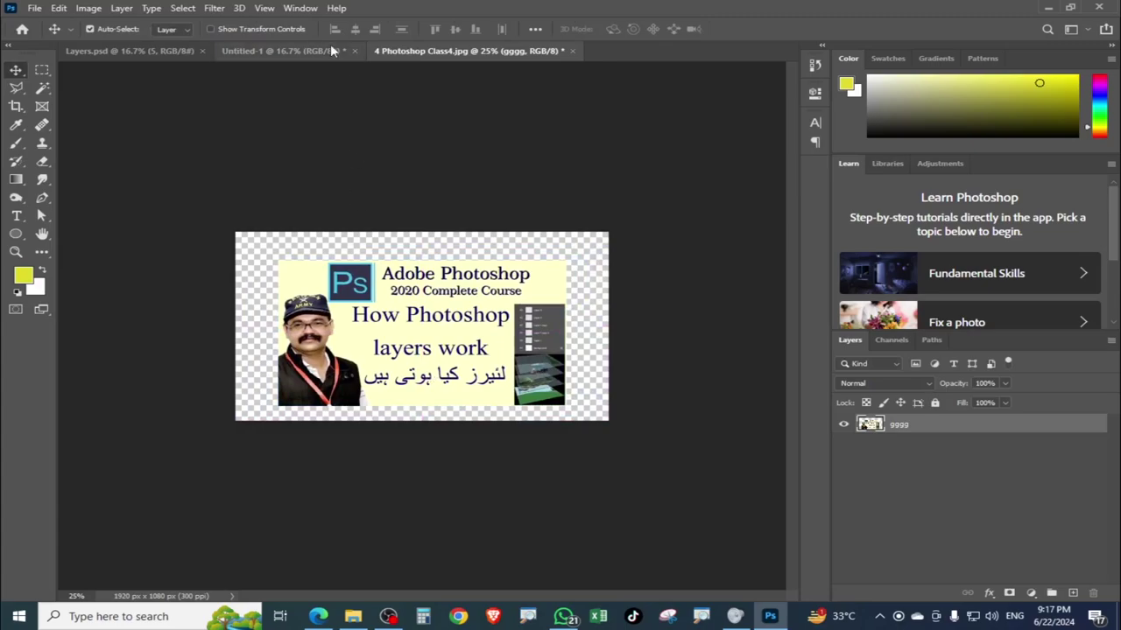
# Make Untitled-1's Background a normal Layer 0 and shift it up, leaving a transparent bottom strip.
pyautogui.click(313, 52)
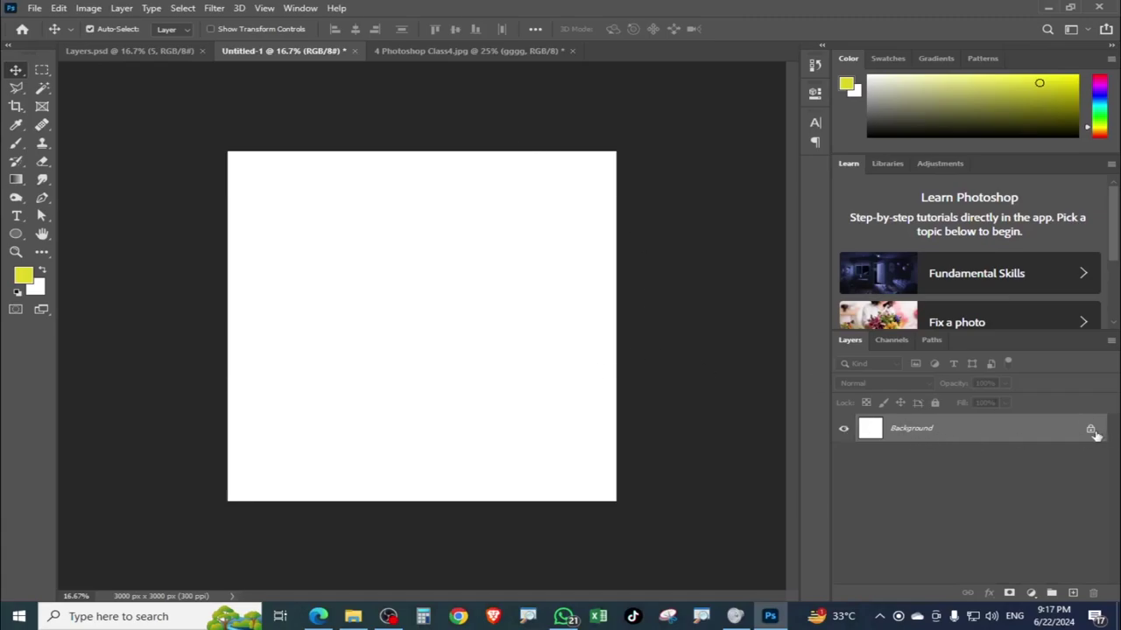
pyautogui.click(1091, 432)
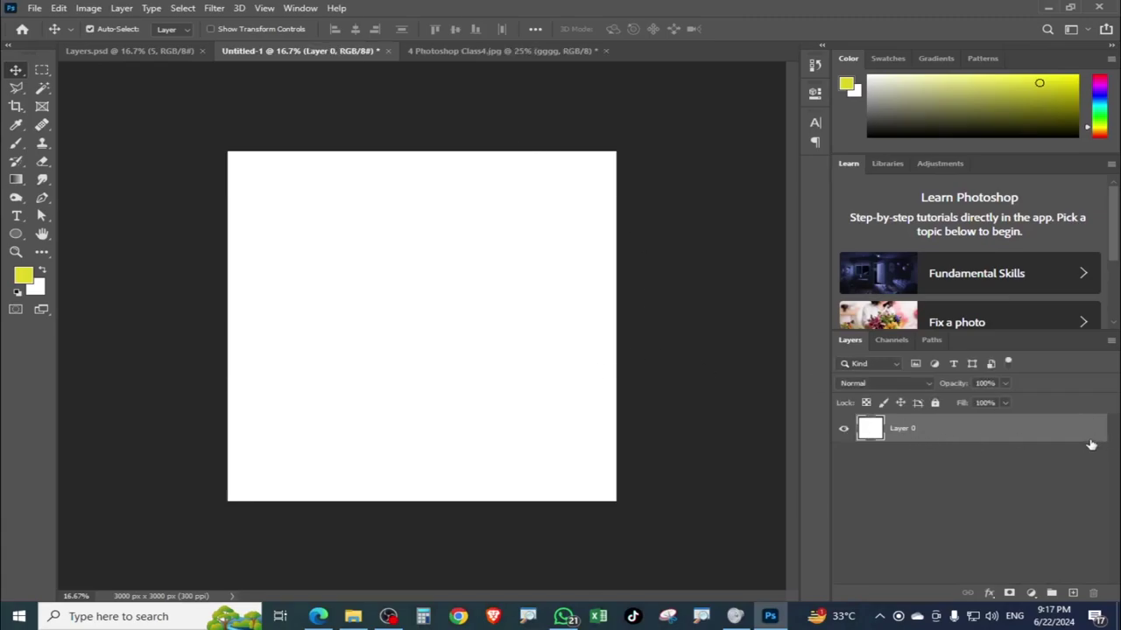
pyautogui.hotkey('ctrl', 'z')
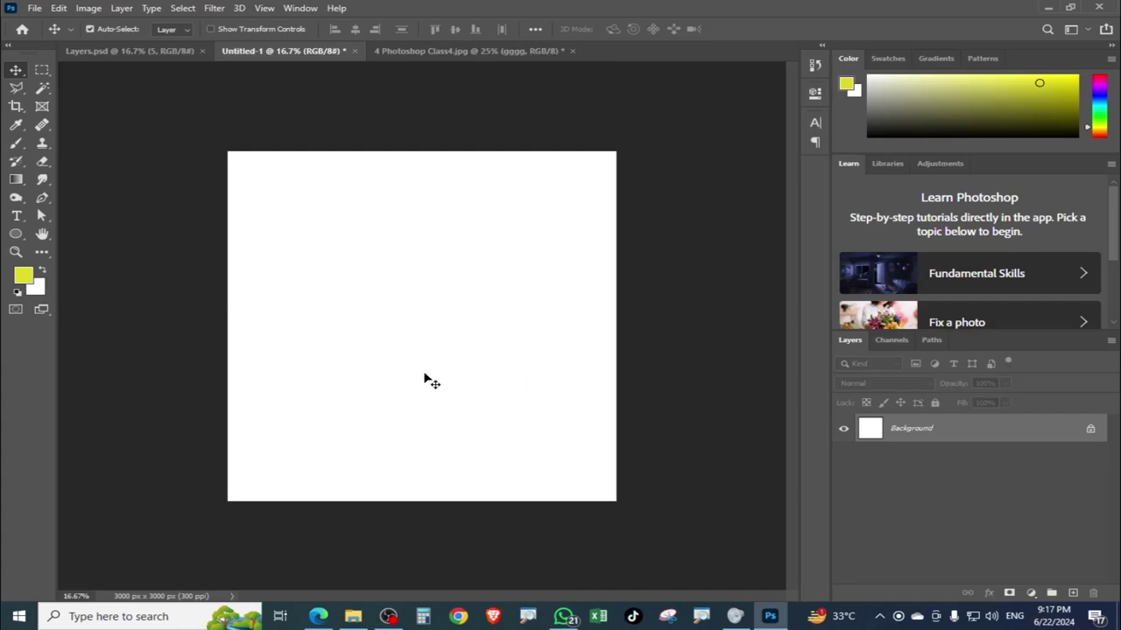
pyautogui.moveTo(429, 381)
pyautogui.mouseDown()
pyautogui.moveTo(656, 362)
pyautogui.moveTo(423, 365)
pyautogui.mouseUp()
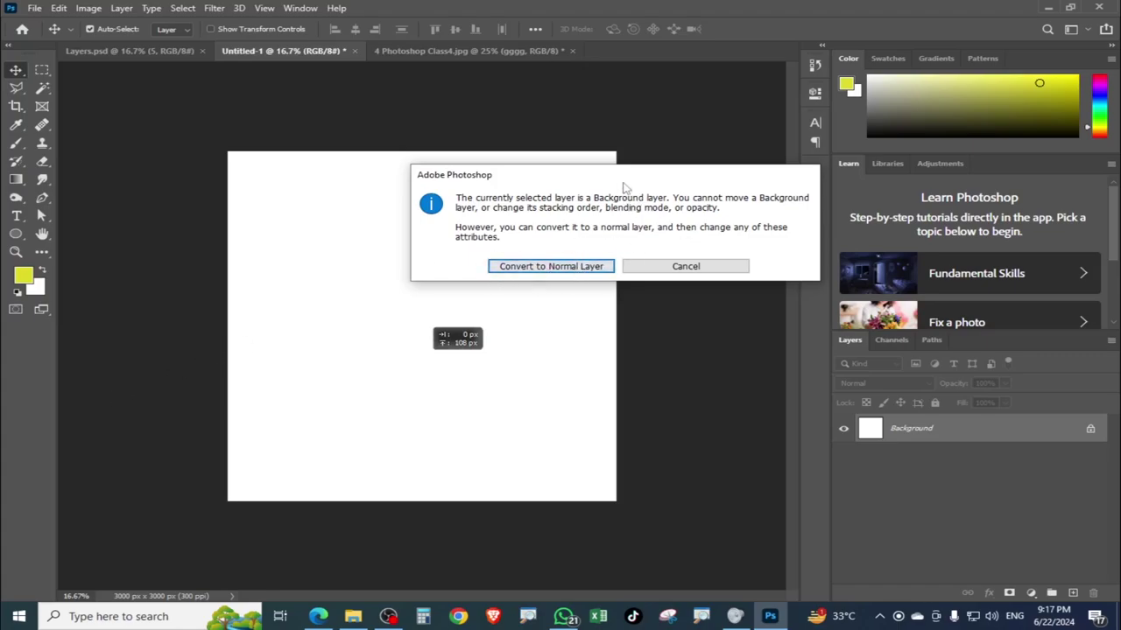
pyautogui.moveTo(620, 176); pyautogui.dragTo(563, 183)
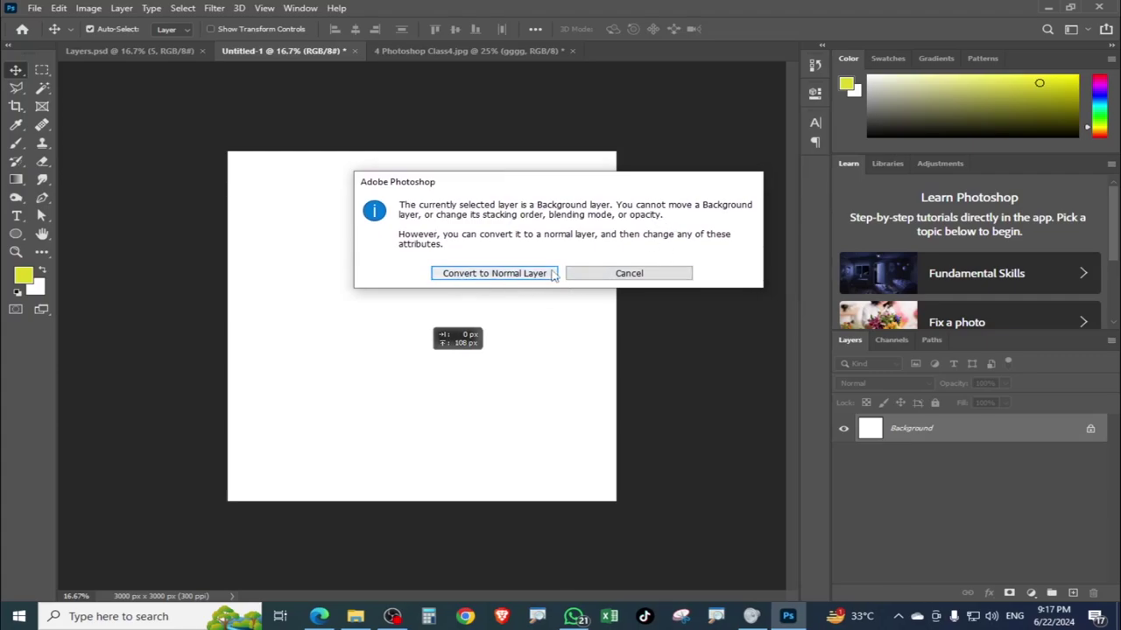
pyautogui.click(503, 275)
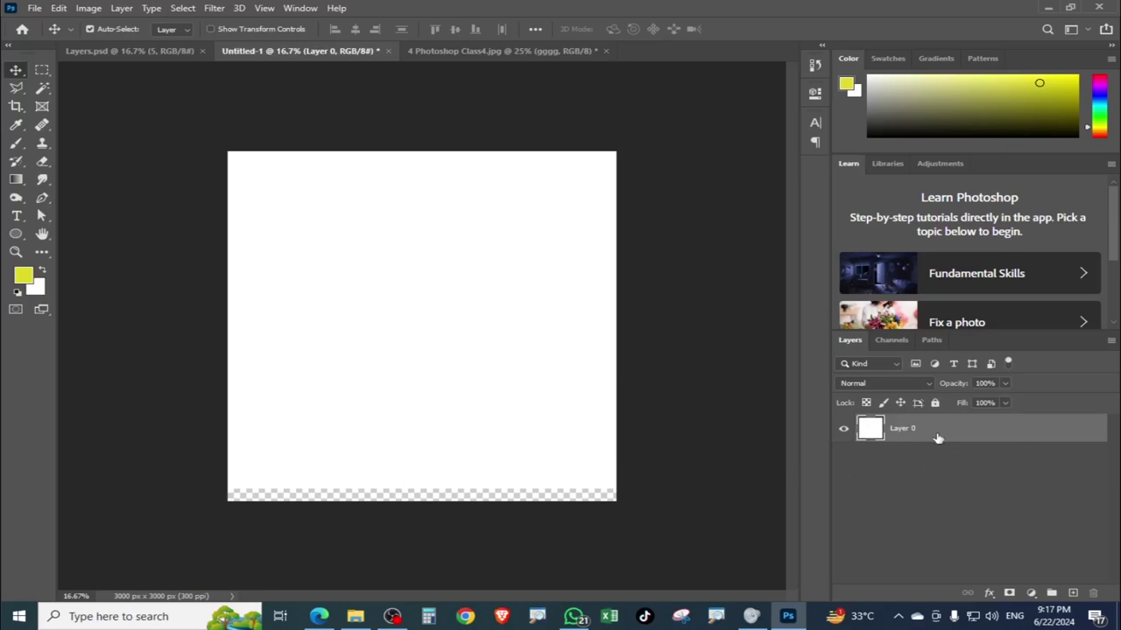
# Shrink Untitled-1's white Layer 0 with Free Transform, then return to Layers.psd.
pyautogui.press('ctrl')
pyautogui.hotkey('ctrl', 't')
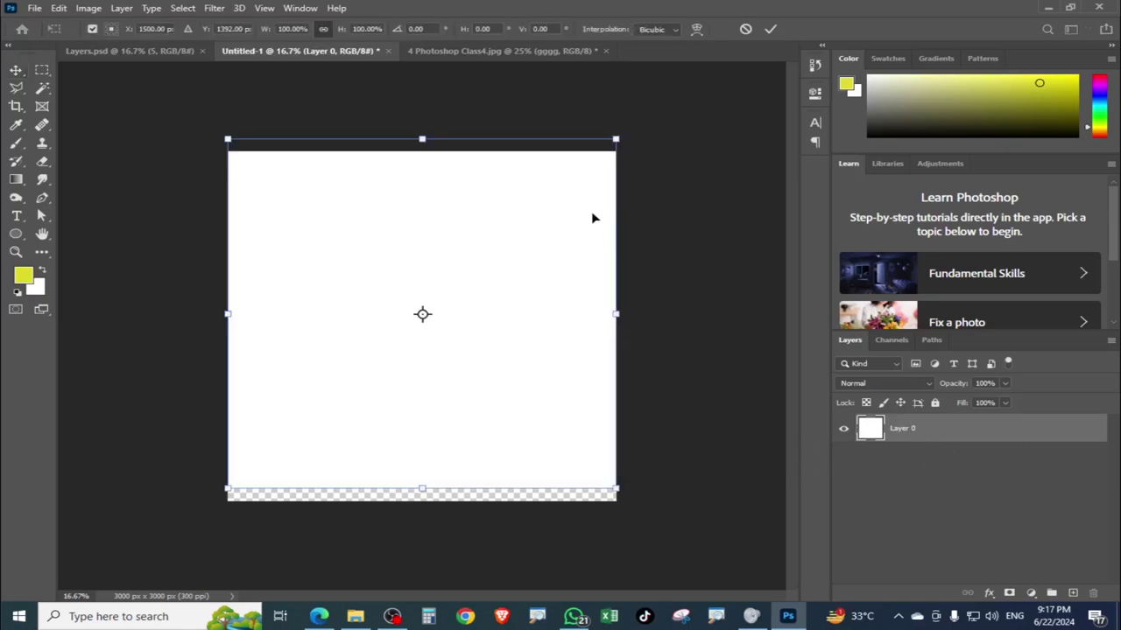
pyautogui.moveTo(618, 138); pyautogui.dragTo(538, 205)
pyautogui.moveTo(459, 339); pyautogui.dragTo(500, 308)
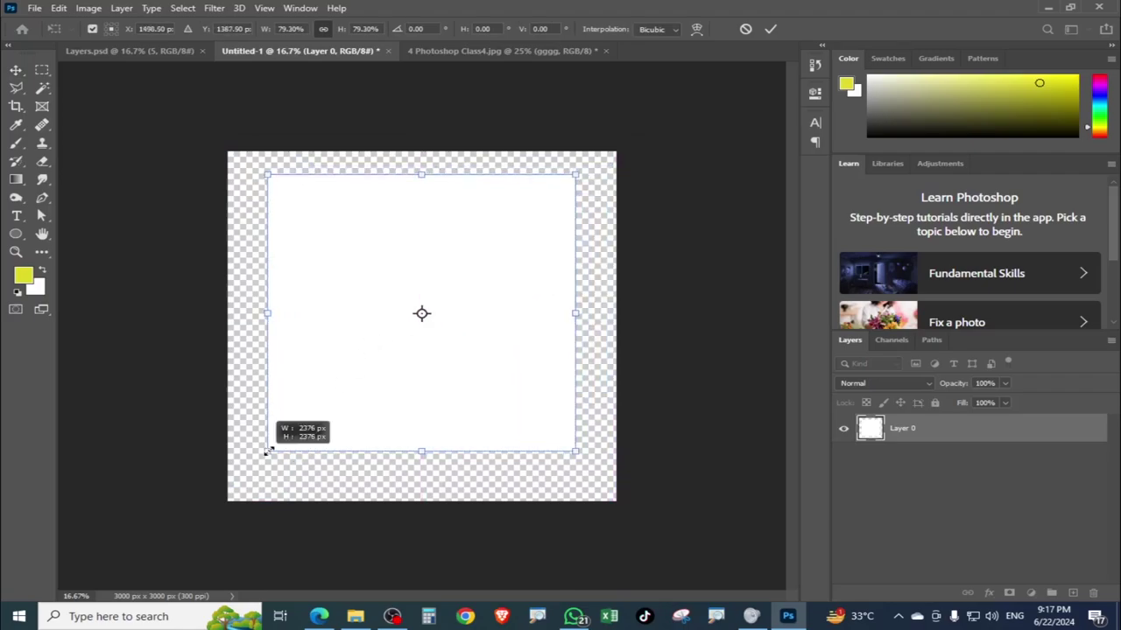
pyautogui.moveTo(283, 443); pyautogui.dragTo(423, 313)
pyautogui.press('Return')
pyautogui.click(180, 53)
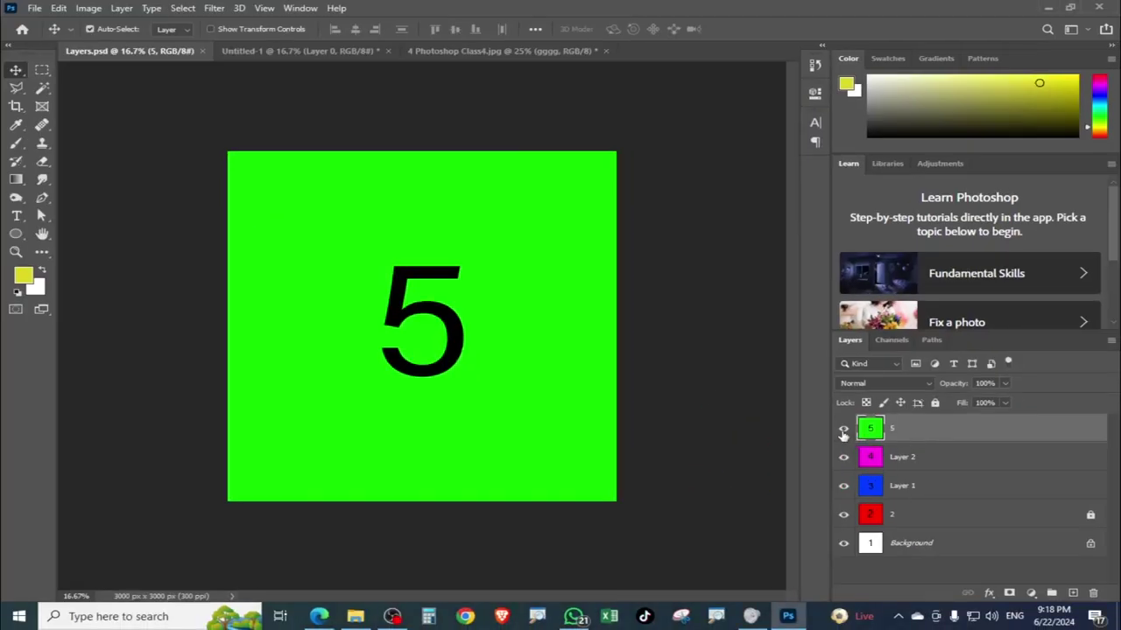
# Hide the green 5, magenta Layer 2 and blue Layer 1 so red 2 shows; select Layer 1.
pyautogui.click(843, 429)
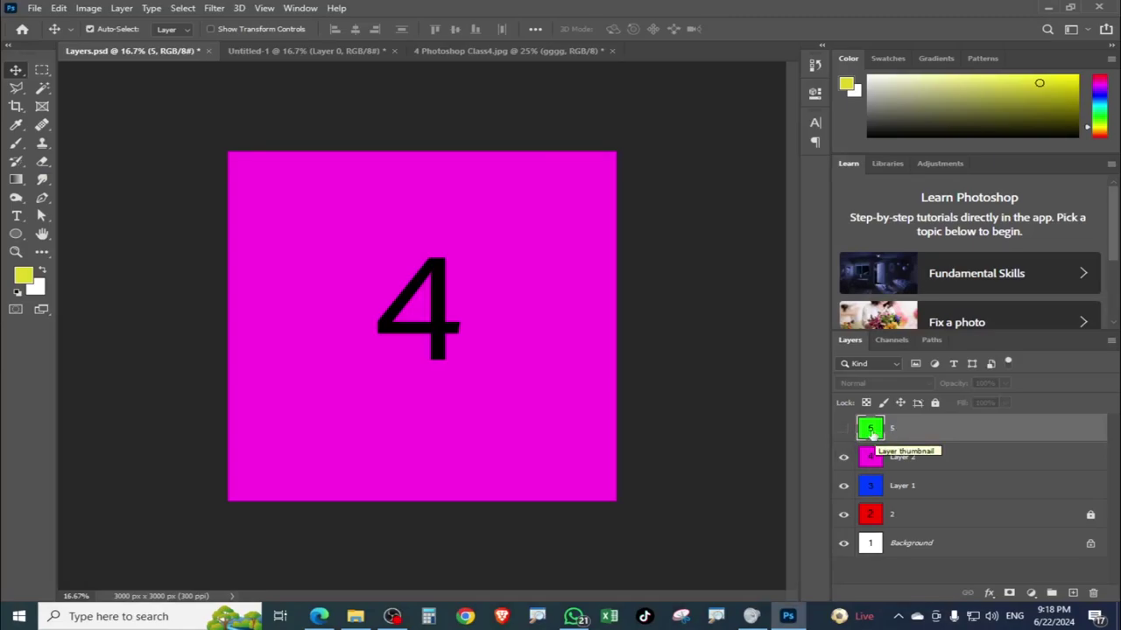
pyautogui.click(843, 429)
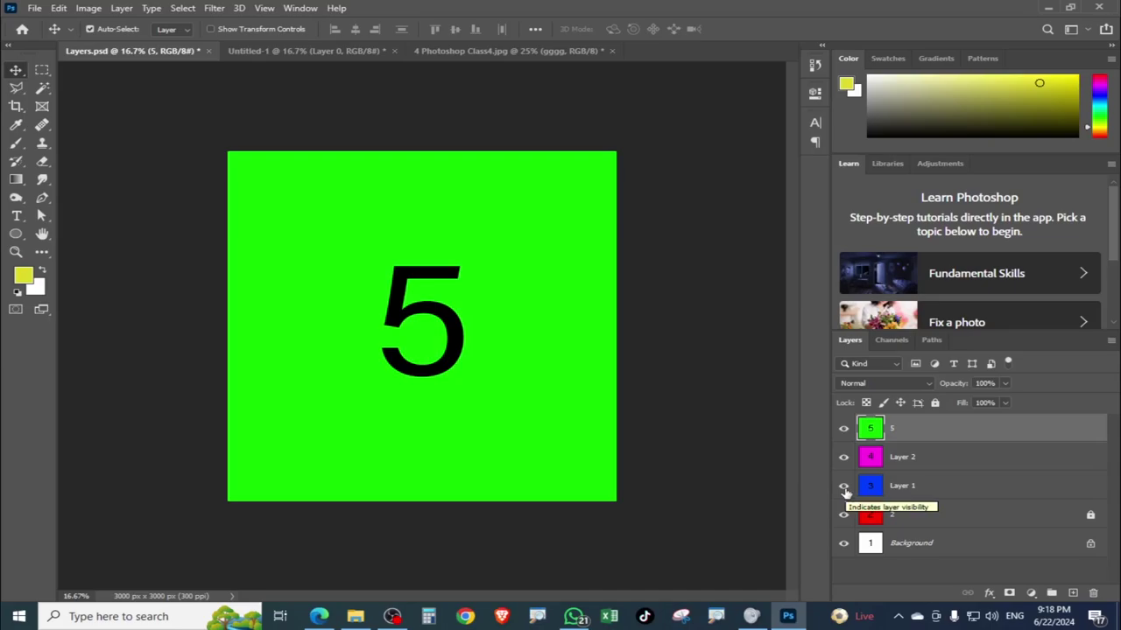
pyautogui.click(844, 487)
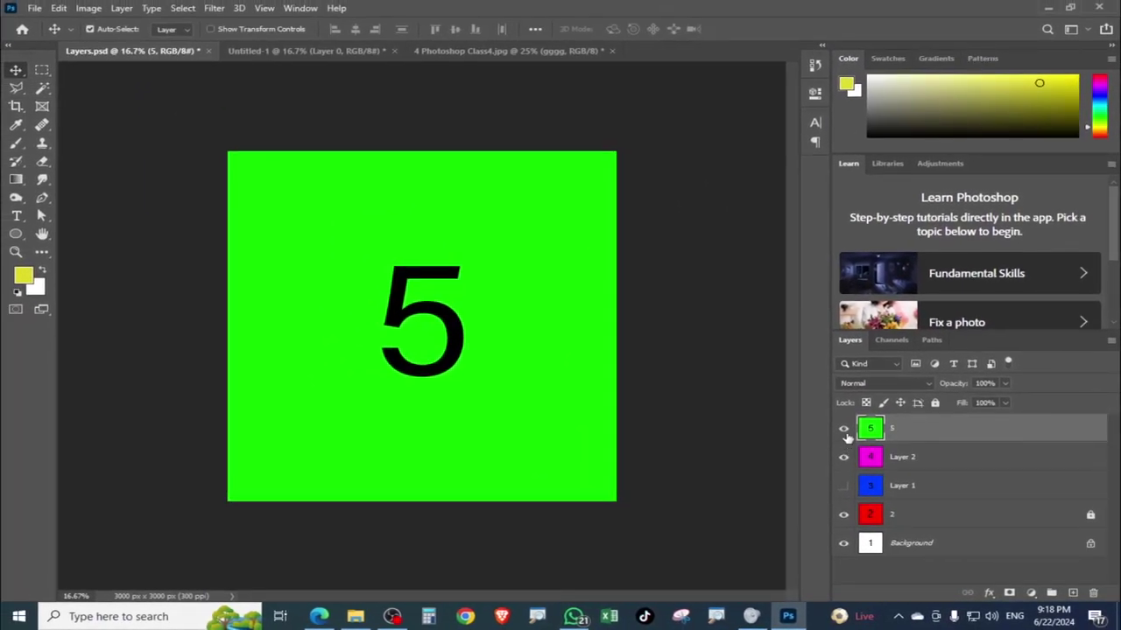
pyautogui.click(844, 430)
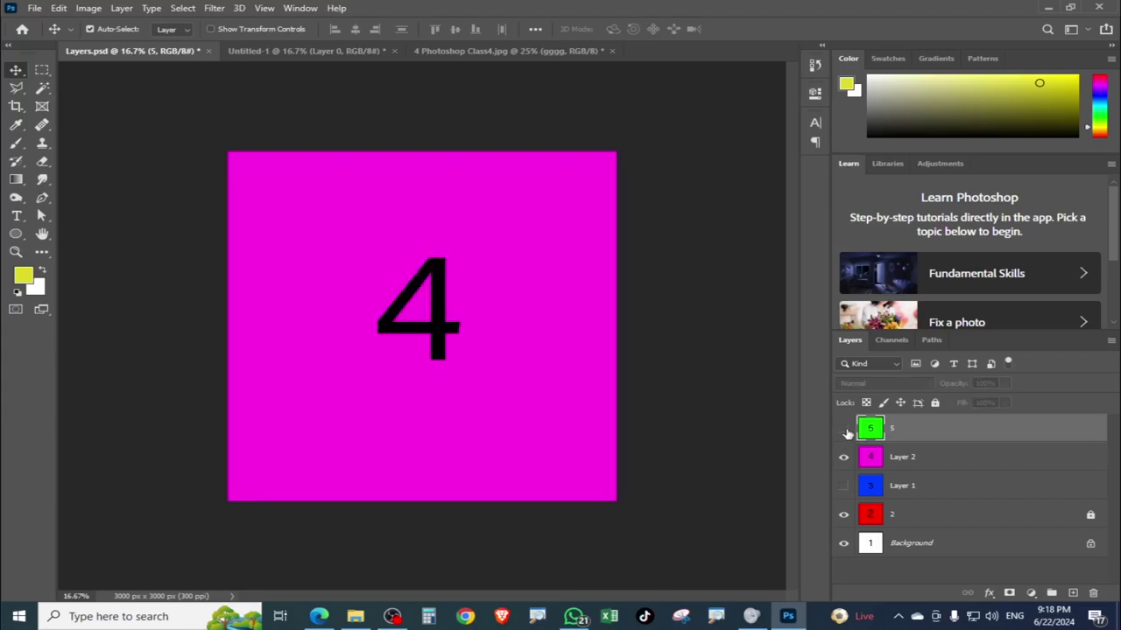
pyautogui.click(844, 428)
pyautogui.click(844, 457)
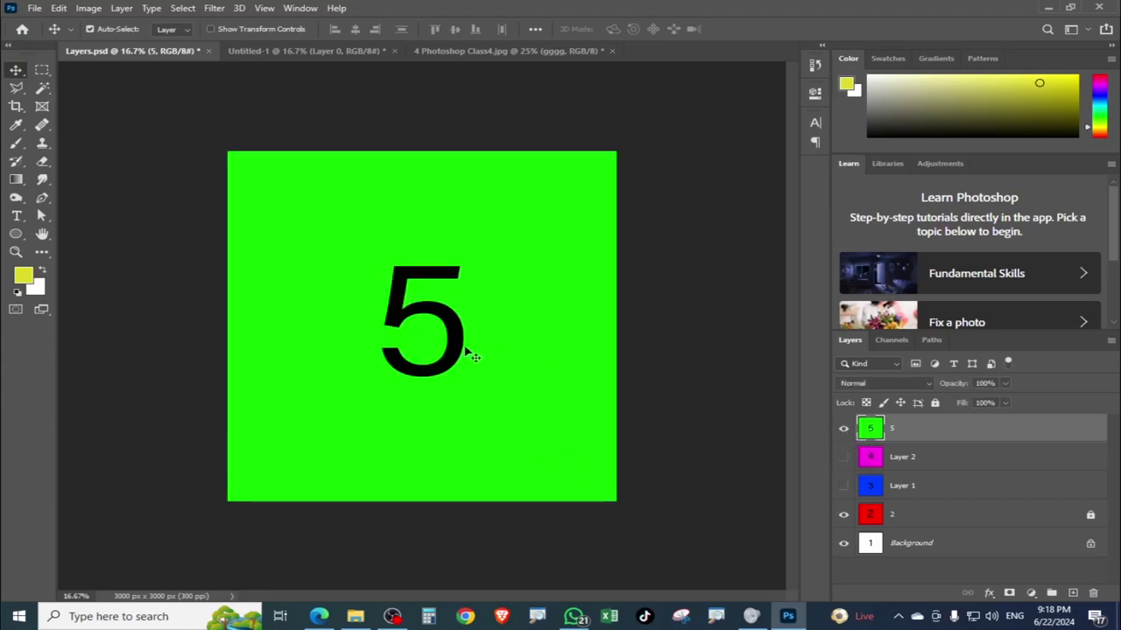
pyautogui.click(843, 430)
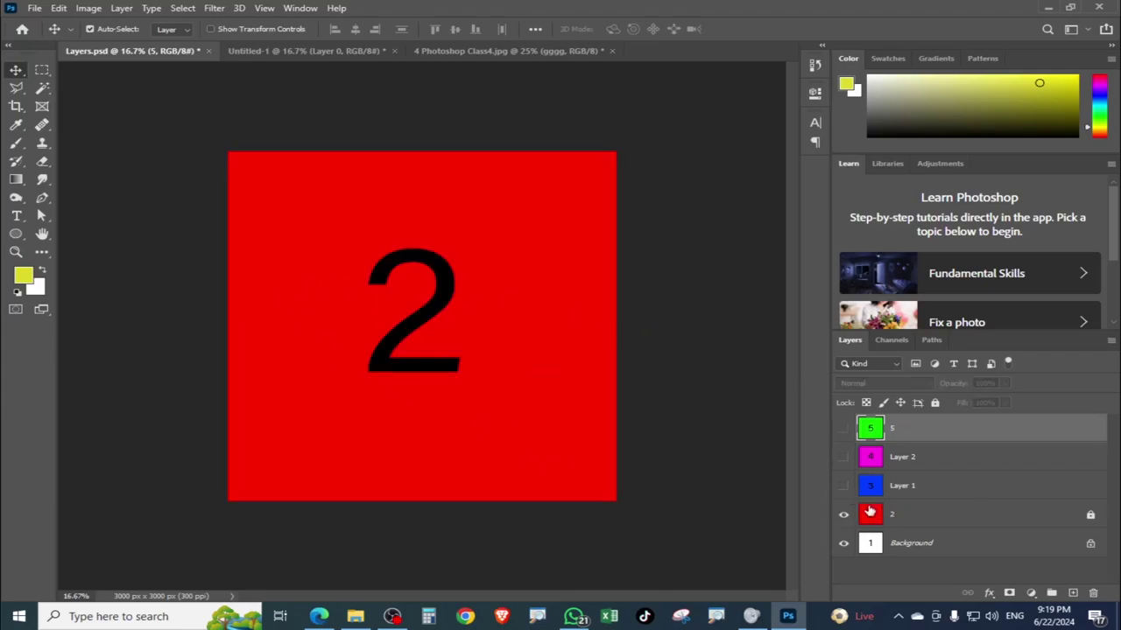
pyautogui.click(921, 490)
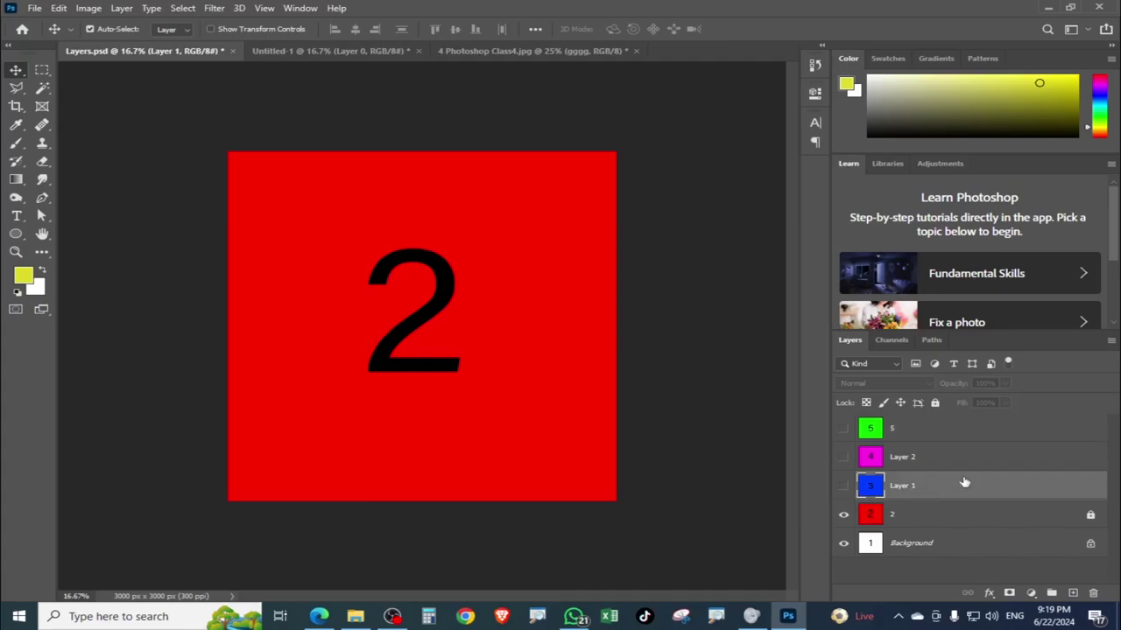
# Rename Layer 1 to '3' and Layer 2 to '4'.
pyautogui.doubleClick(911, 487)
pyautogui.write('3')
pyautogui.press('Return')
pyautogui.doubleClick(914, 456)
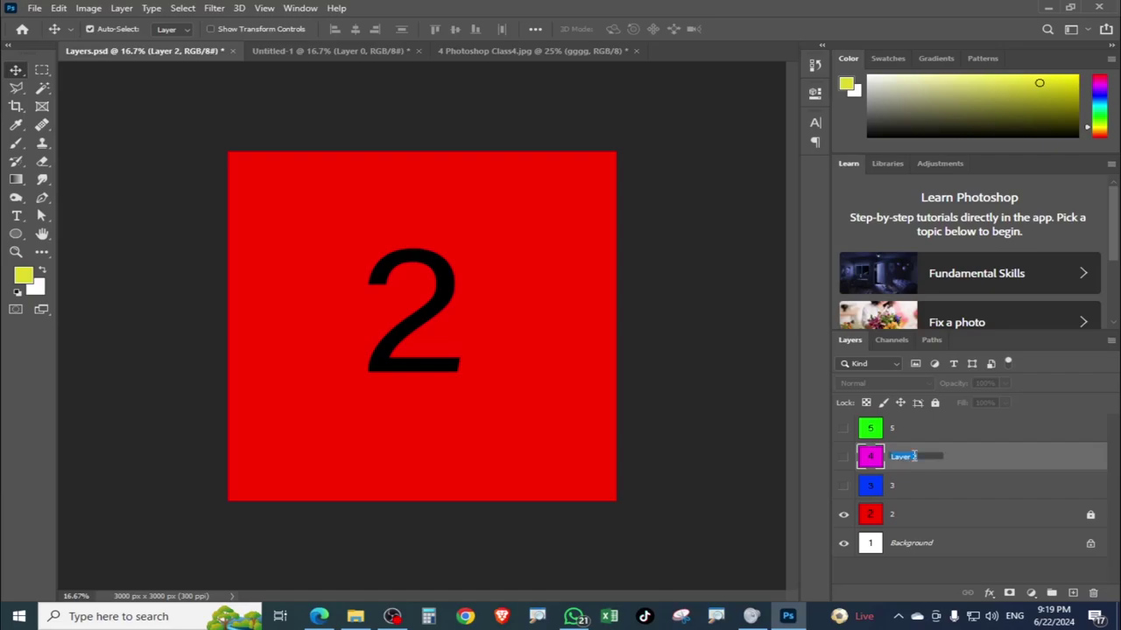
pyautogui.write('4')
pyautogui.press('Return')
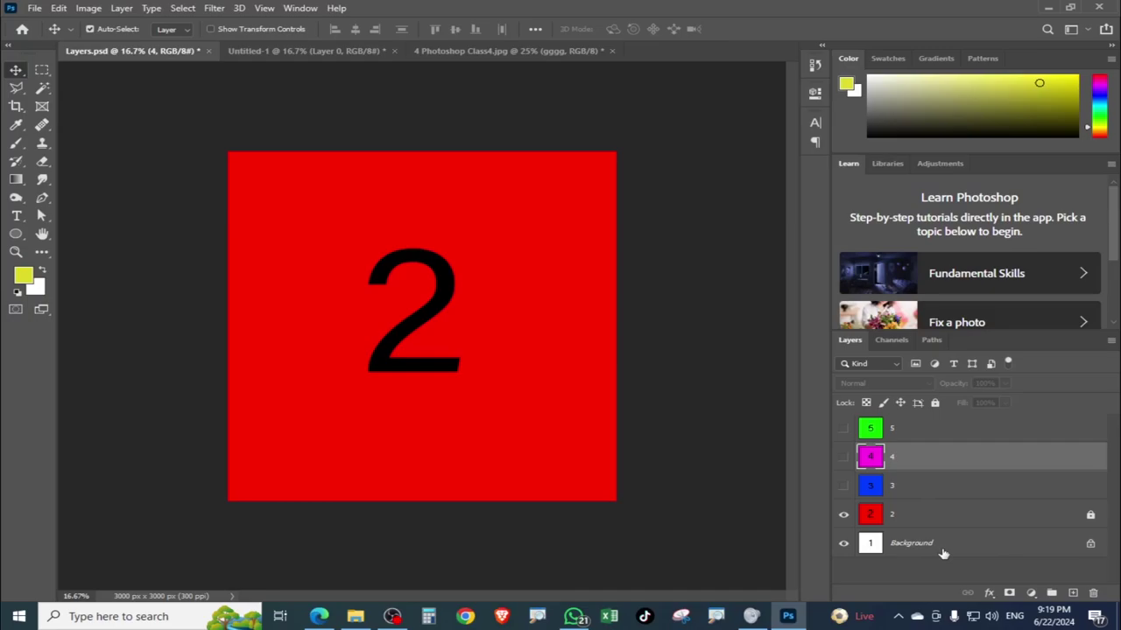
# Hide the red 2 layer and convert the Background into a normal layer named '1'.
pyautogui.click(843, 517)
pyautogui.moveTo(399, 349); pyautogui.dragTo(219, 367)
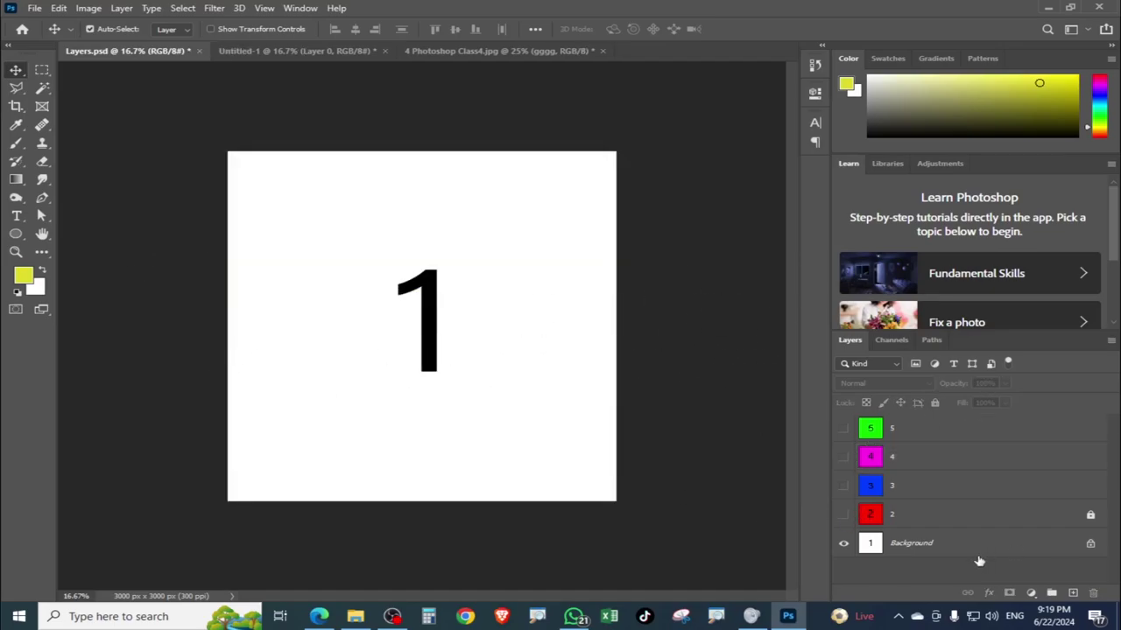
pyautogui.doubleClick(911, 547)
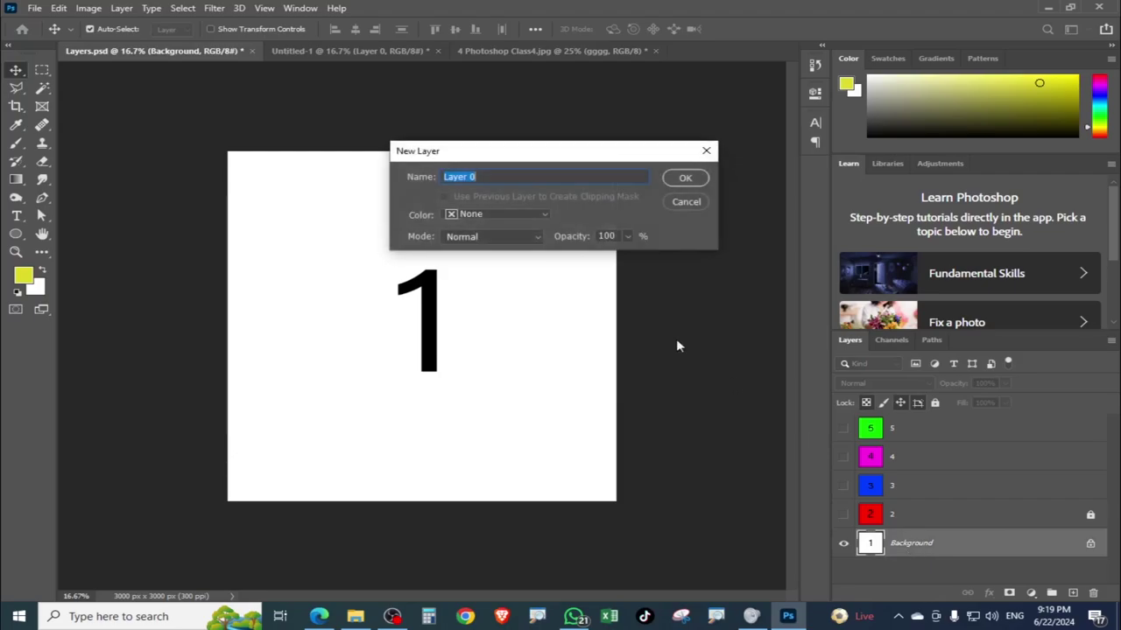
pyautogui.write('1')
pyautogui.press('Return')
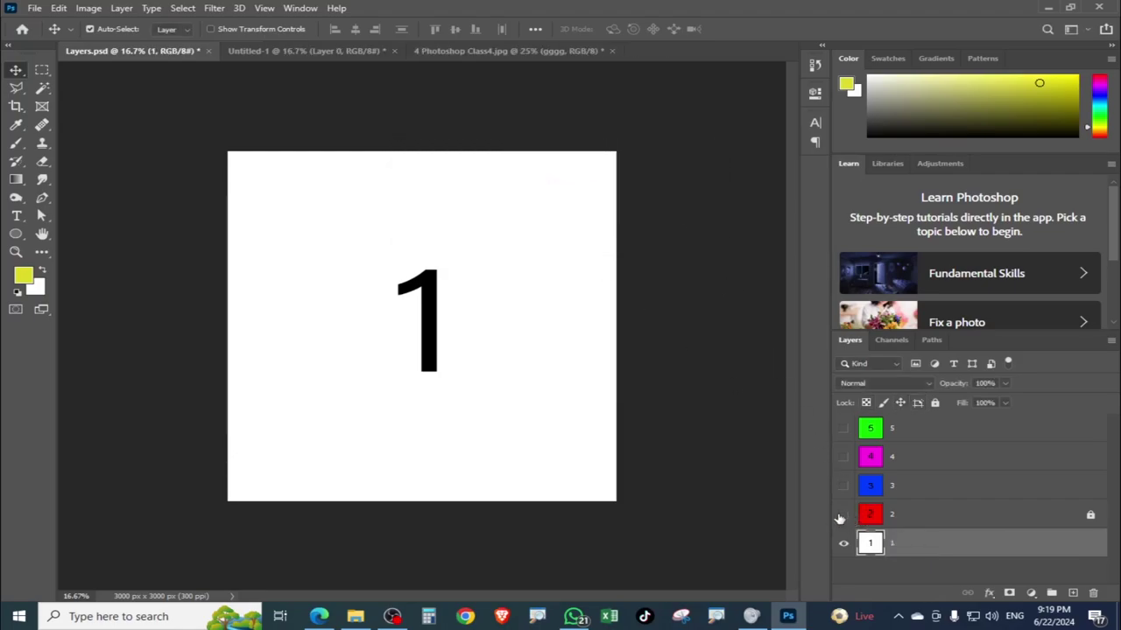
# Make the red 2, blue 3, magenta 4 and green 5 layers visible again.
pyautogui.click(843, 514)
pyautogui.click(843, 486)
pyautogui.click(843, 457)
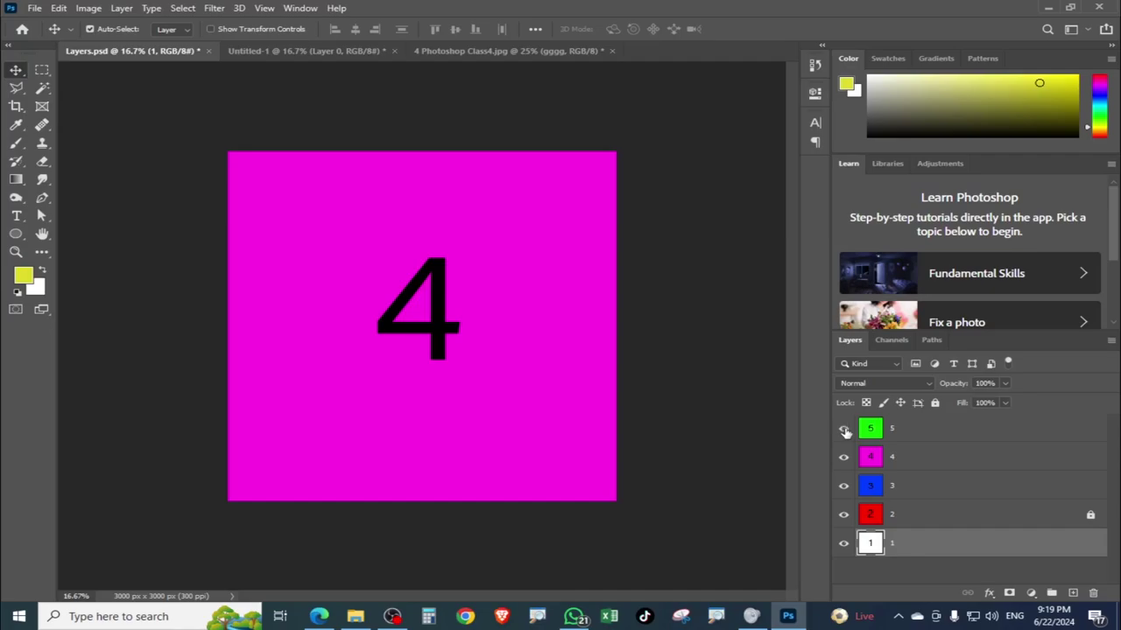
pyautogui.click(844, 429)
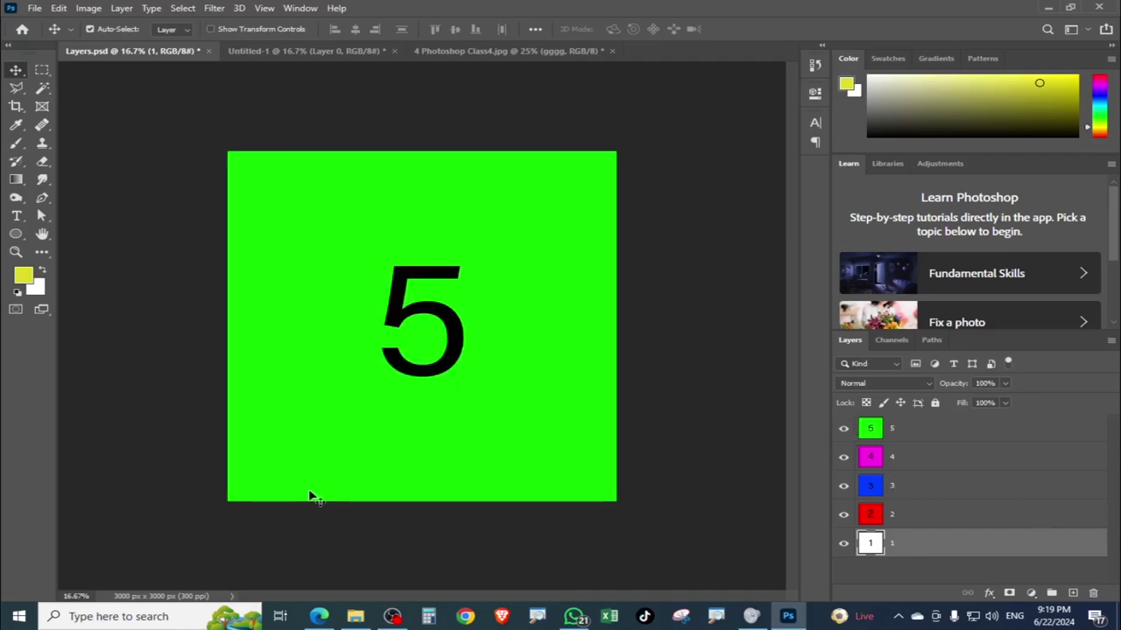
# Select the green 5 layer with Auto-Select on and put it under Free Transform.
pyautogui.click(596, 385)
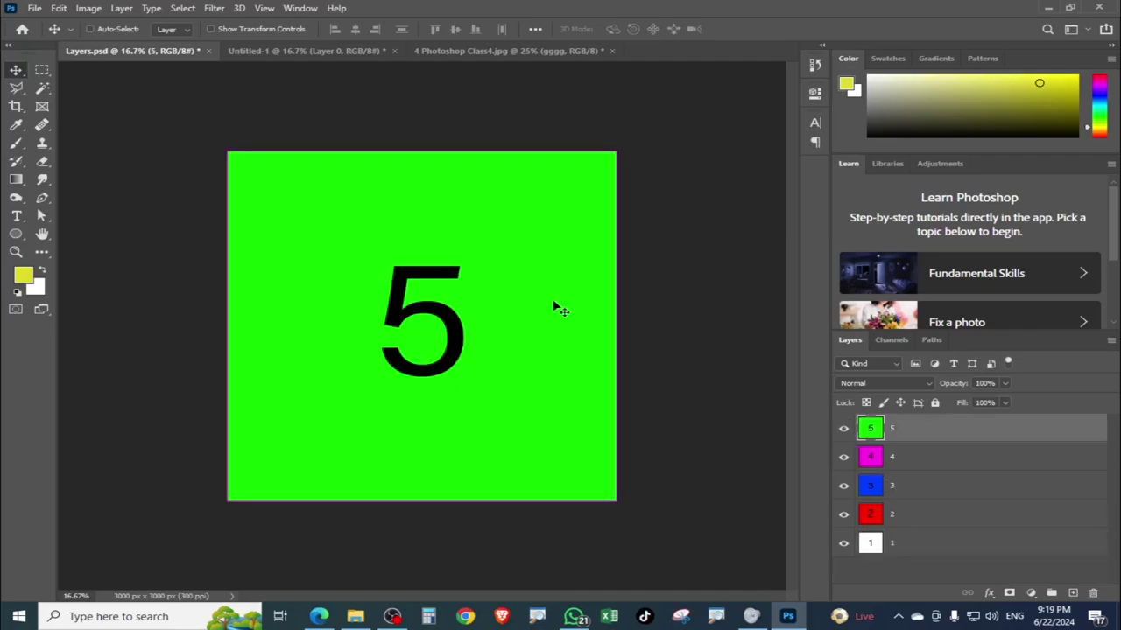
pyautogui.press('ctrl')
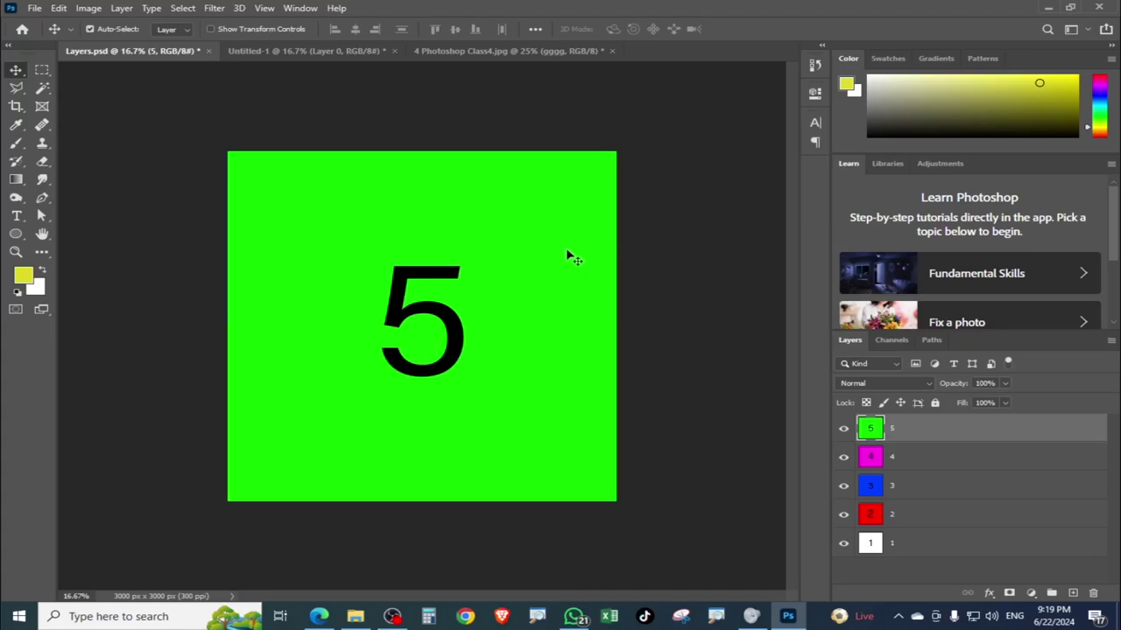
pyautogui.hotkey('ctrl', 't')
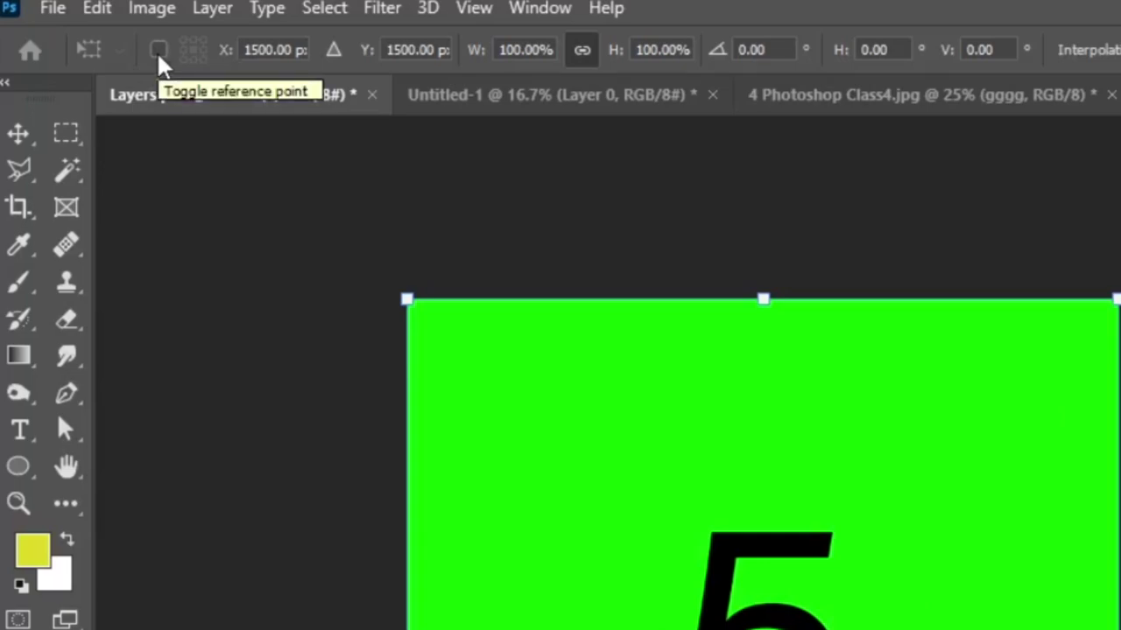
# Shrink the green 5 layer to about 37% and place it top-right.
pyautogui.click(158, 50)
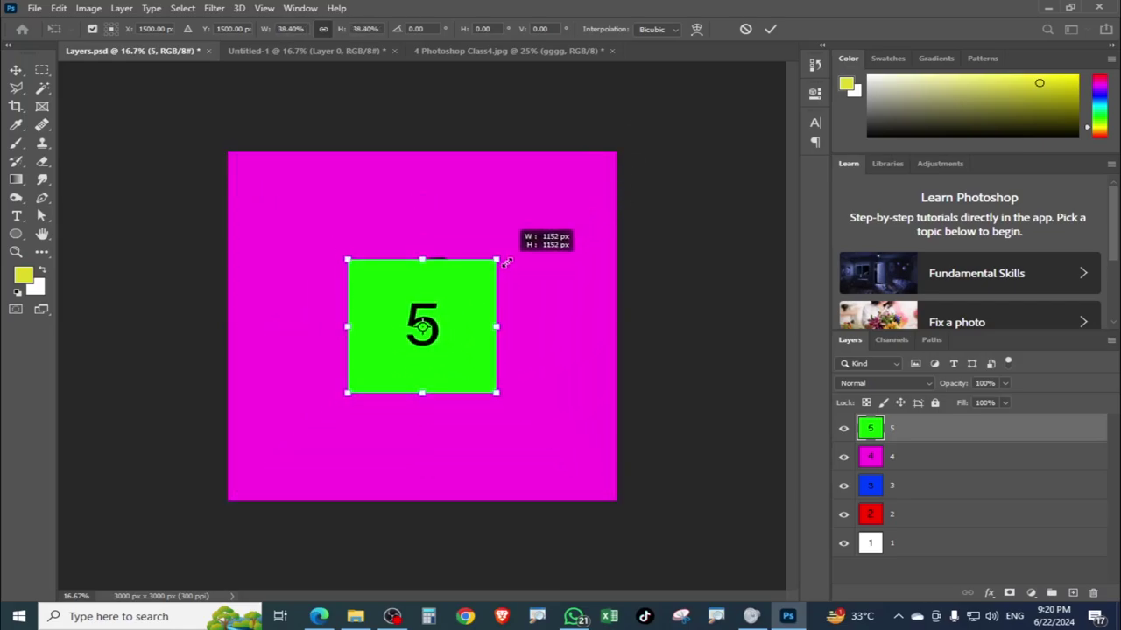
pyautogui.moveTo(618, 151); pyautogui.dragTo(494, 261)
pyautogui.moveTo(456, 342); pyautogui.dragTo(580, 232)
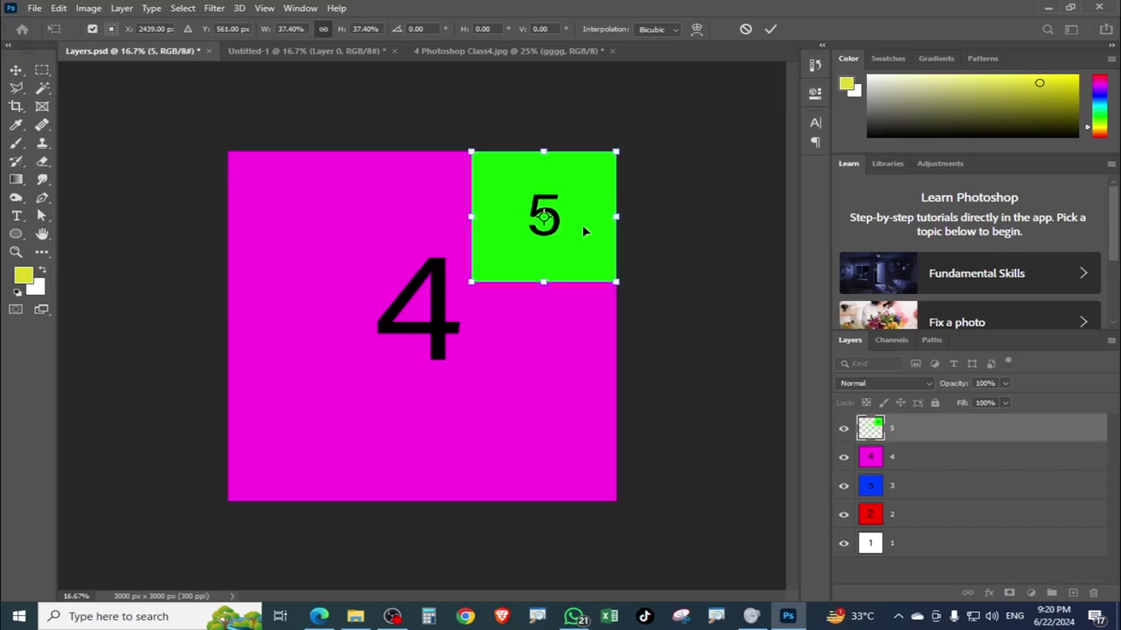
pyautogui.press('Return')
# Shrink the magenta 4 layer around its centre and place it top-left.
pyautogui.click(557, 368)
pyautogui.hotkey('ctrl', 't')
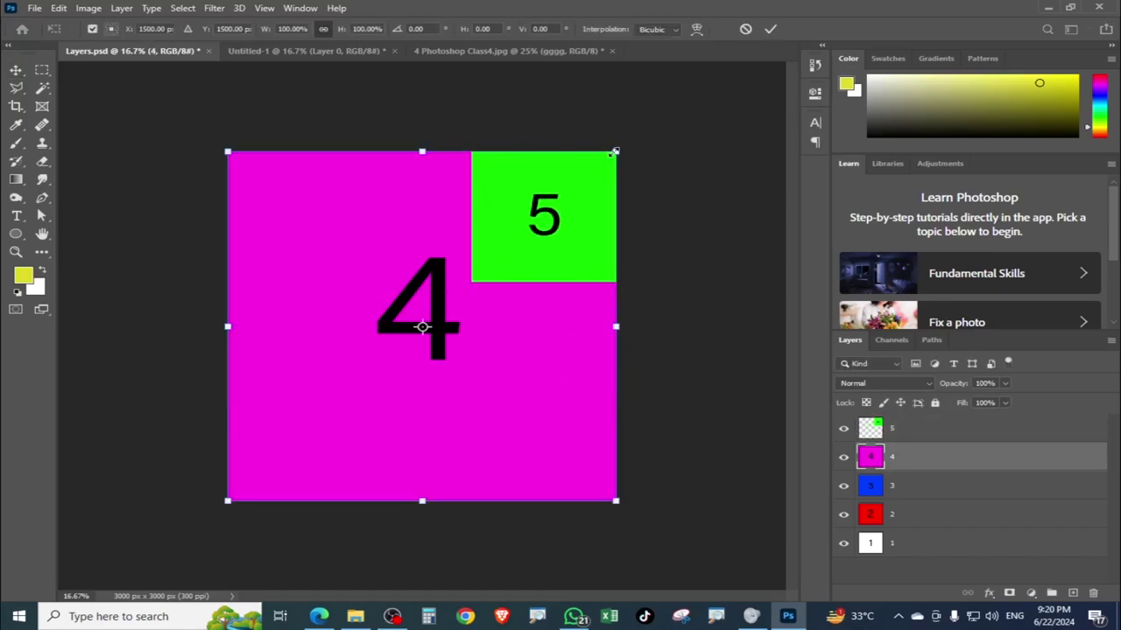
pyautogui.moveTo(615, 151); pyautogui.dragTo(485, 262)
pyautogui.moveTo(456, 332)
pyautogui.mouseDown()
pyautogui.moveTo(323, 210)
pyautogui.moveTo(354, 229)
pyautogui.moveTo(332, 217)
pyautogui.mouseUp()
pyautogui.press('Return')
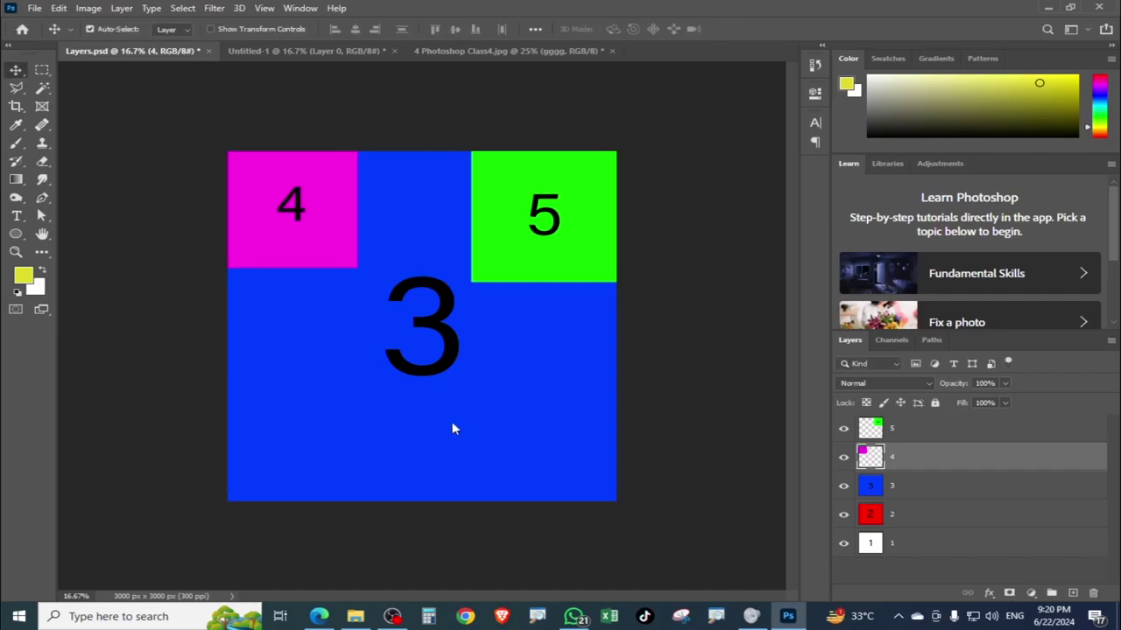
# Shrink the blue 3 layer and place it below the green 5 square.
pyautogui.click(904, 484)
pyautogui.hotkey('ctrl', 't')
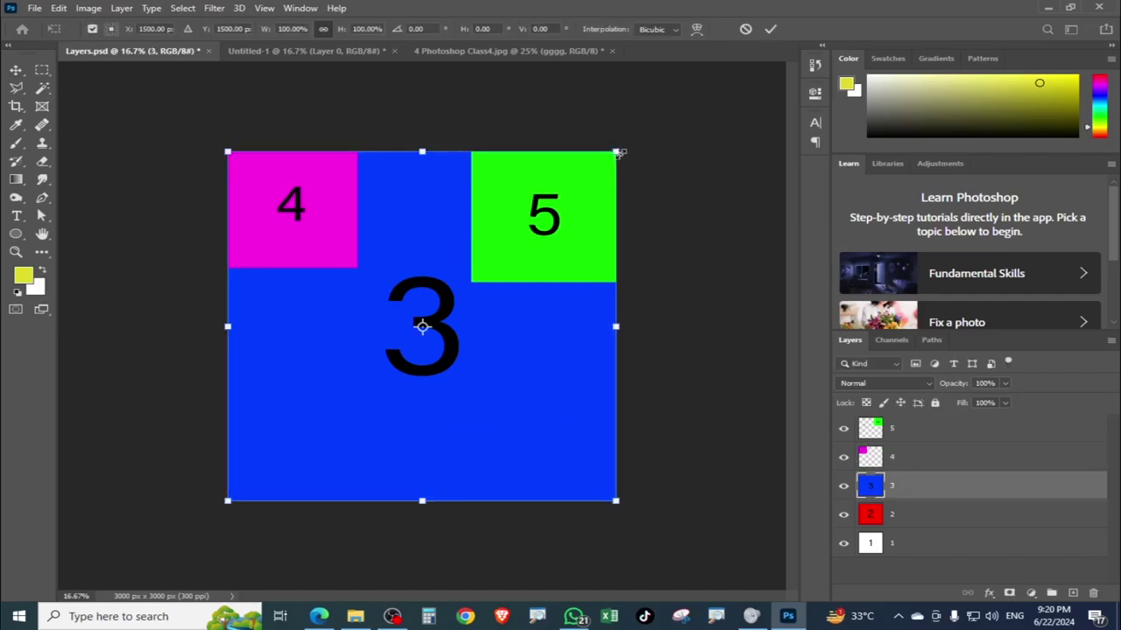
pyautogui.moveTo(618, 152); pyautogui.dragTo(494, 256)
pyautogui.moveTo(461, 329); pyautogui.dragTo(585, 375)
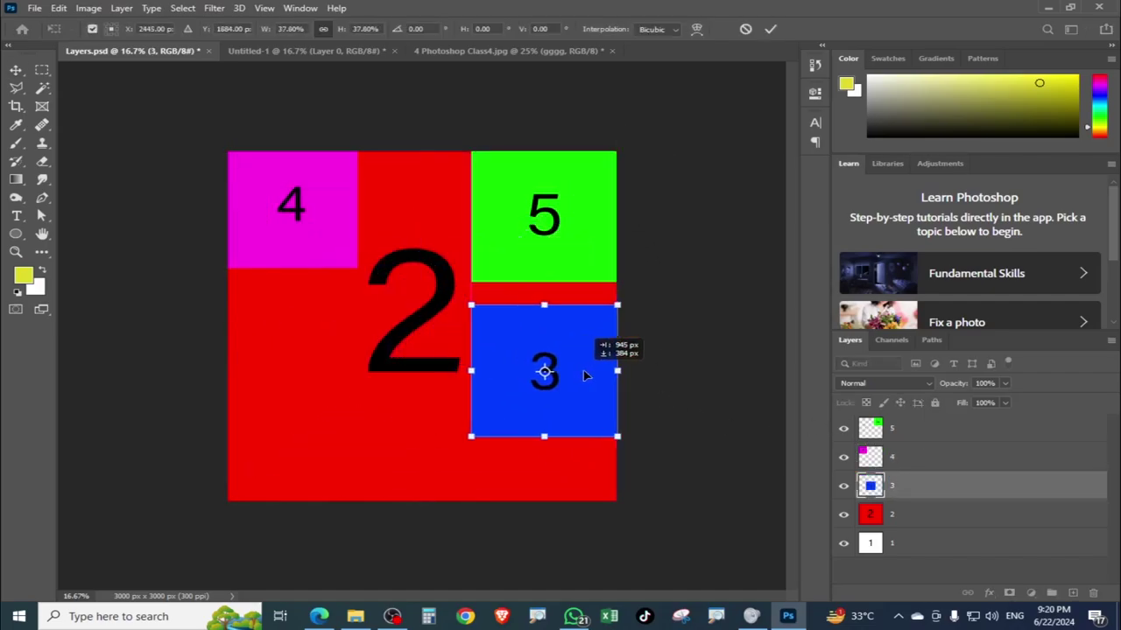
pyautogui.press('Return')
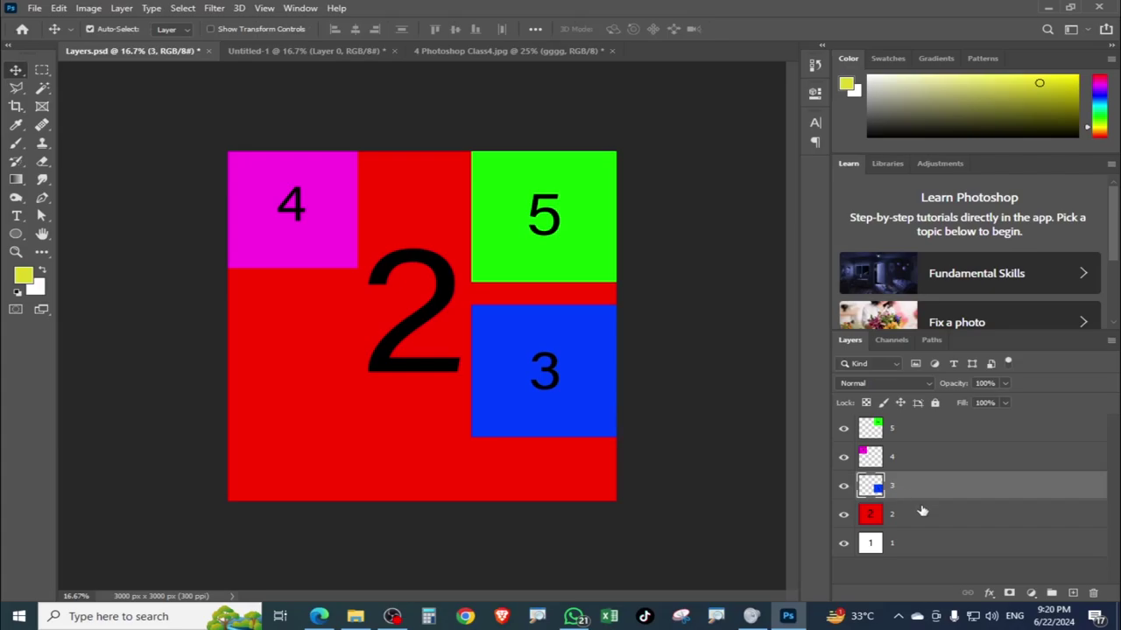
# Shrink the red 2 layer to about 37% and move it to the left side.
pyautogui.click(922, 511)
pyautogui.hotkey('ctrl', 't')
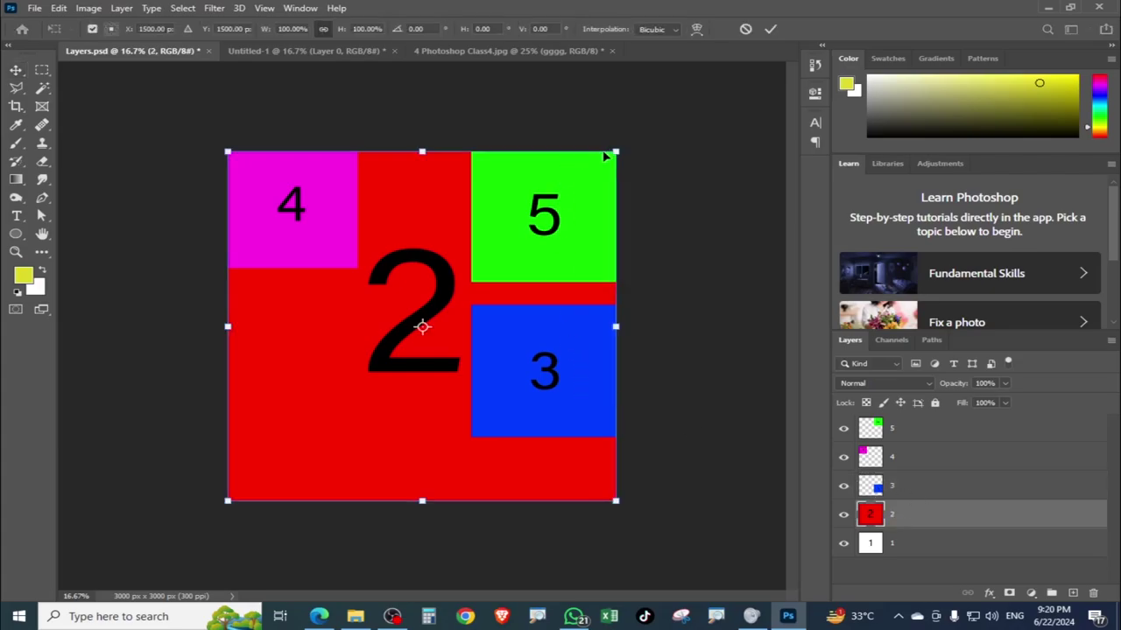
pyautogui.moveTo(611, 150); pyautogui.dragTo(495, 261)
pyautogui.moveTo(494, 324)
pyautogui.mouseDown()
pyautogui.moveTo(348, 370)
pyautogui.moveTo(362, 376)
pyautogui.mouseUp()
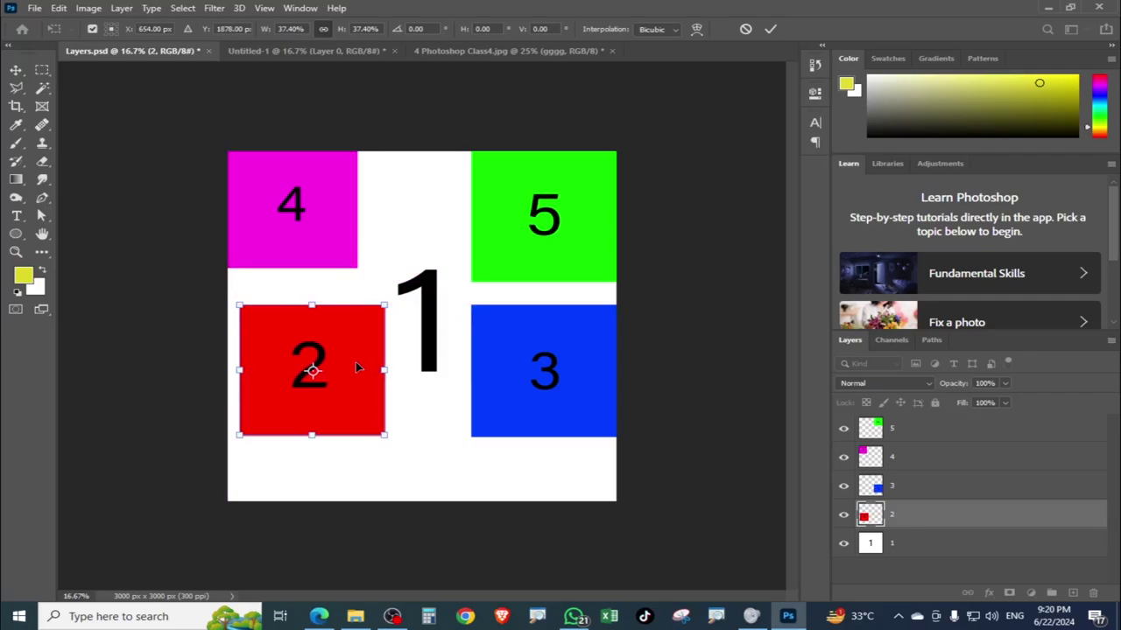
pyautogui.click(770, 29)
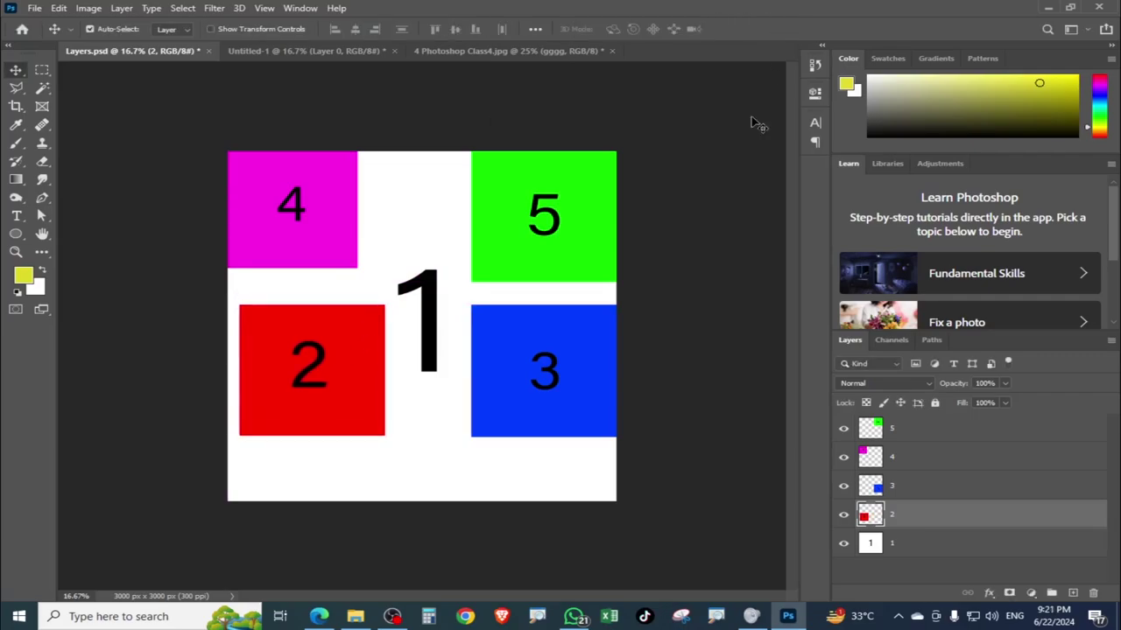
# Align red 2 to the left edge, blue 3 under green 5, white 1 bottom-centre; show 4 Photoshop Class4.jpg.
pyautogui.moveTo(462, 321); pyautogui.dragTo(289, 340)
pyautogui.moveTo(575, 400); pyautogui.dragTo(575, 377)
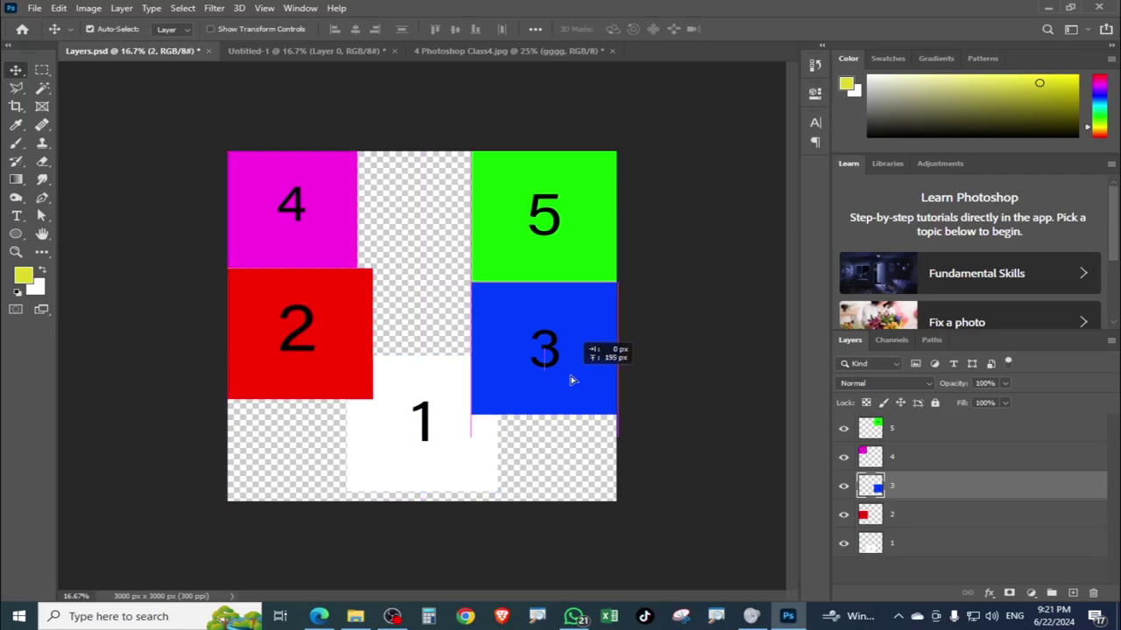
pyautogui.moveTo(467, 435); pyautogui.dragTo(462, 445)
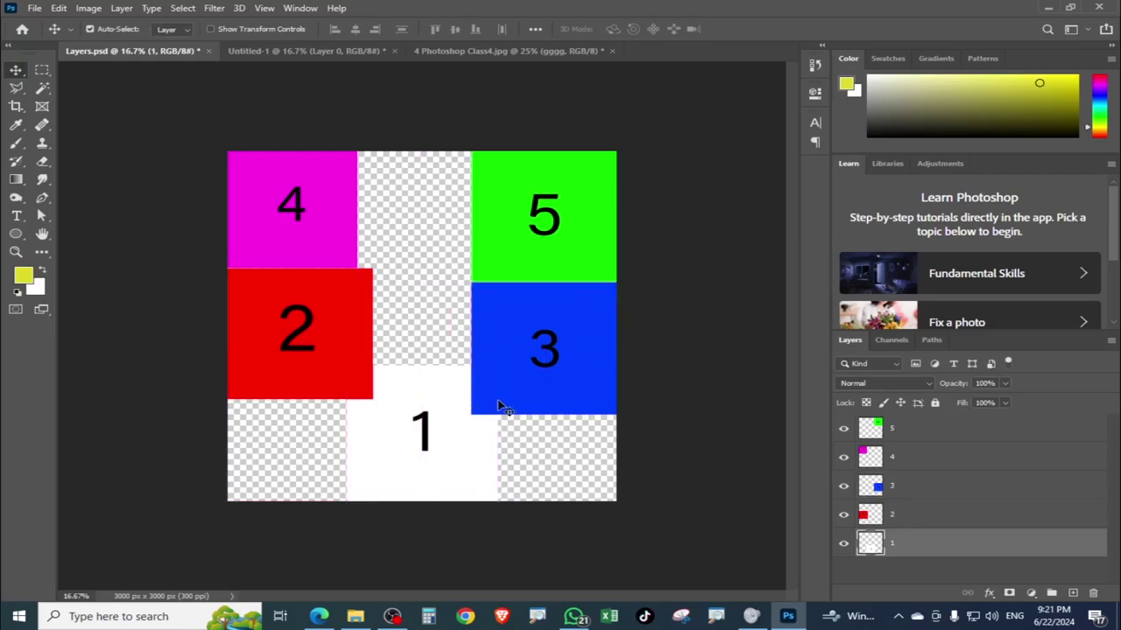
pyautogui.click(435, 52)
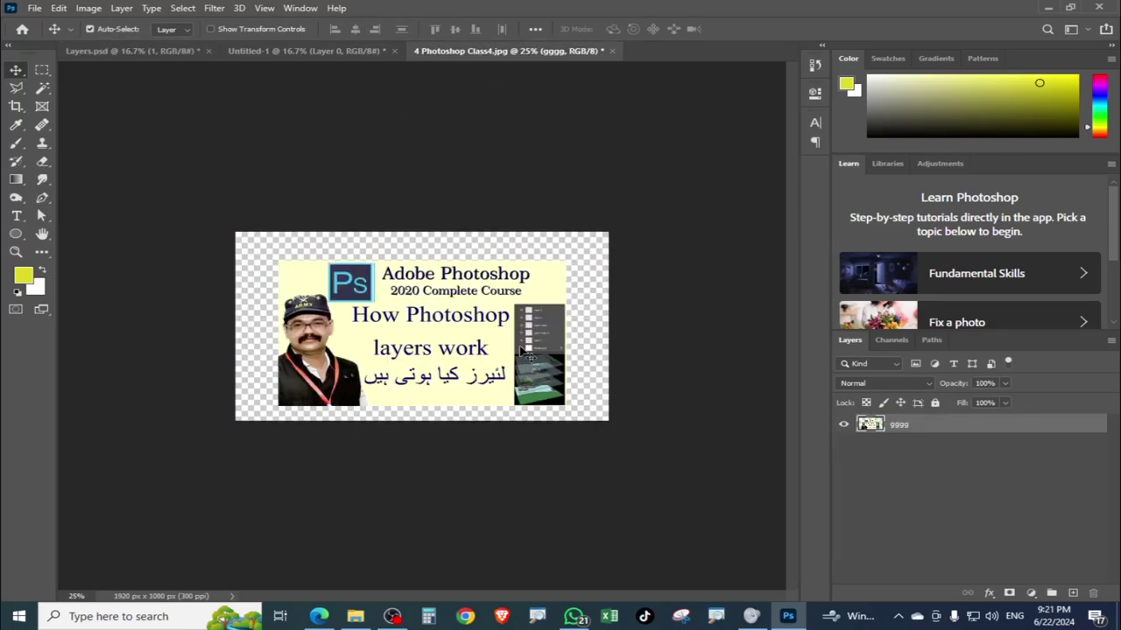
# Scale the thumbnail image up until it nearly fills the 1920×1080 canvas.
pyautogui.hotkey('ctrl', 't')
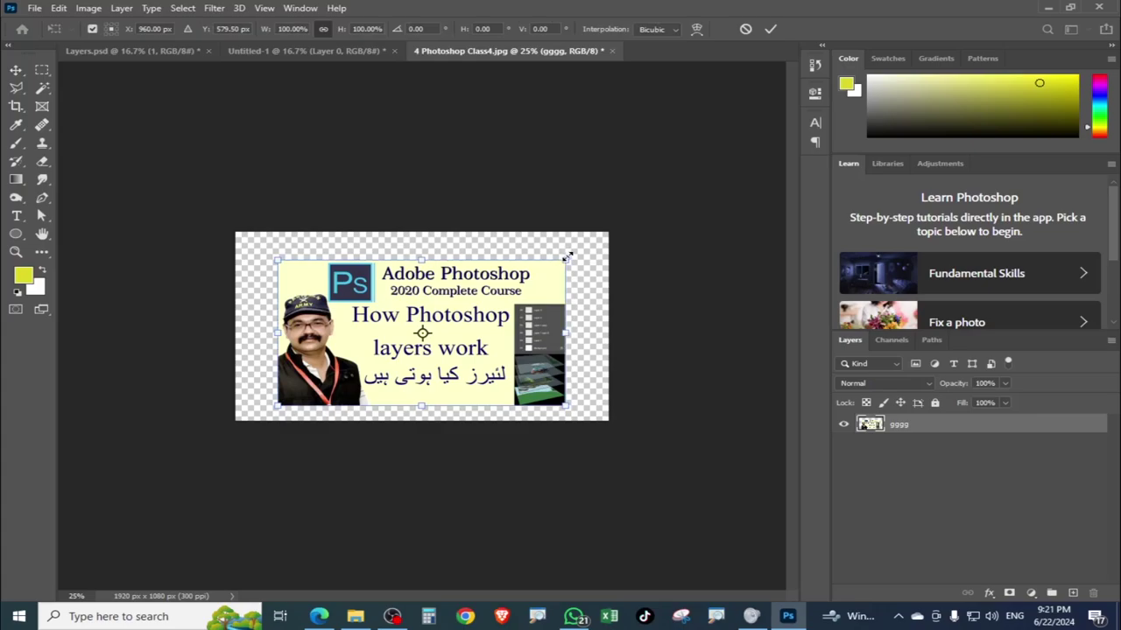
pyautogui.moveTo(566, 256); pyautogui.dragTo(639, 223)
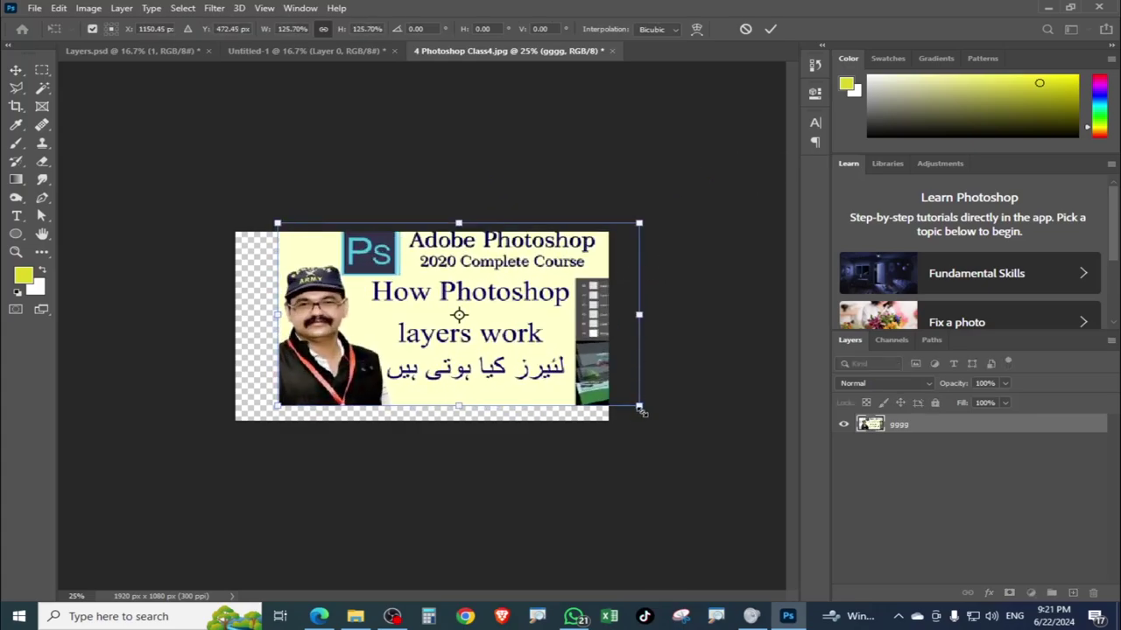
pyautogui.moveTo(640, 409)
pyautogui.mouseDown()
pyautogui.moveTo(658, 468)
pyautogui.moveTo(528, 413)
pyautogui.mouseUp()
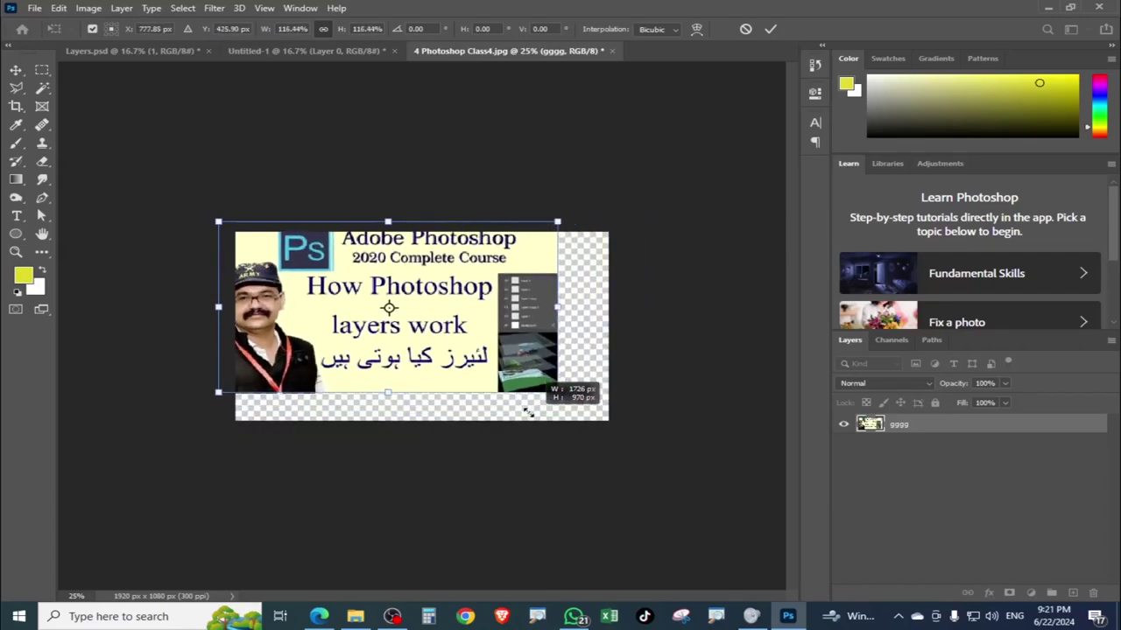
pyautogui.moveTo(528, 412); pyautogui.dragTo(583, 448)
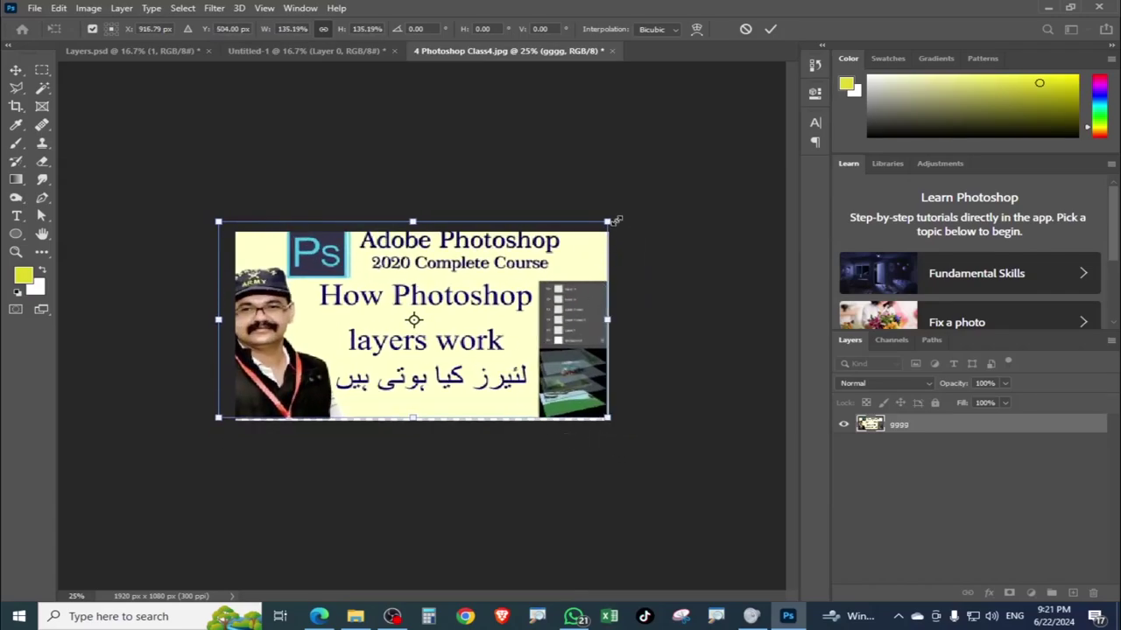
pyautogui.moveTo(610, 221); pyautogui.dragTo(496, 278)
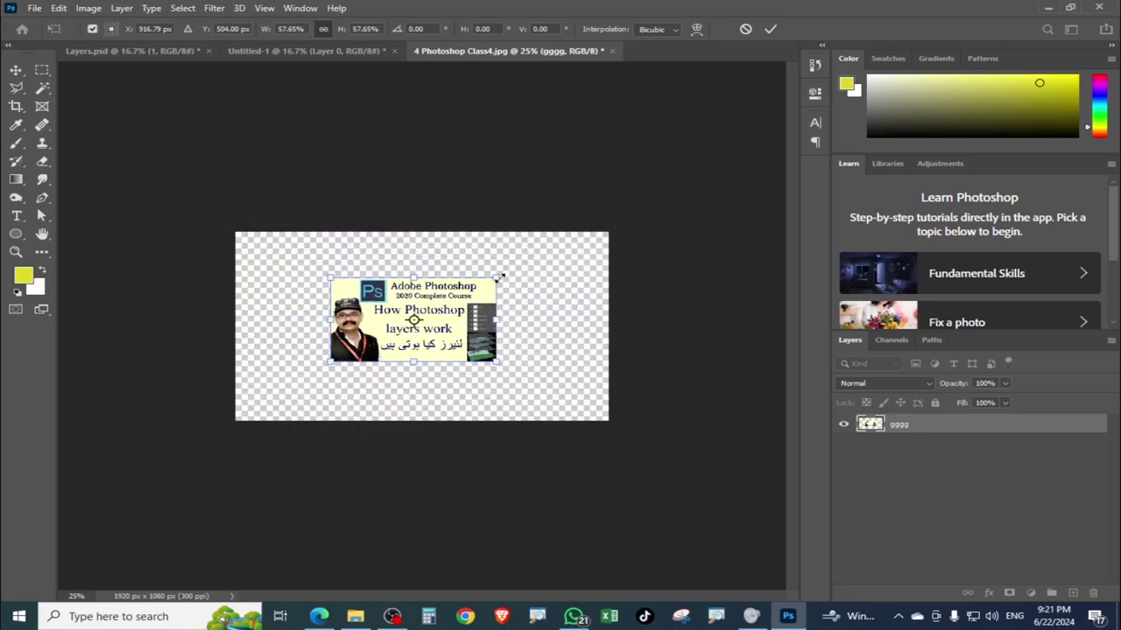
pyautogui.moveTo(499, 278)
pyautogui.mouseDown()
pyautogui.moveTo(635, 266)
pyautogui.moveTo(633, 292)
pyautogui.mouseUp()
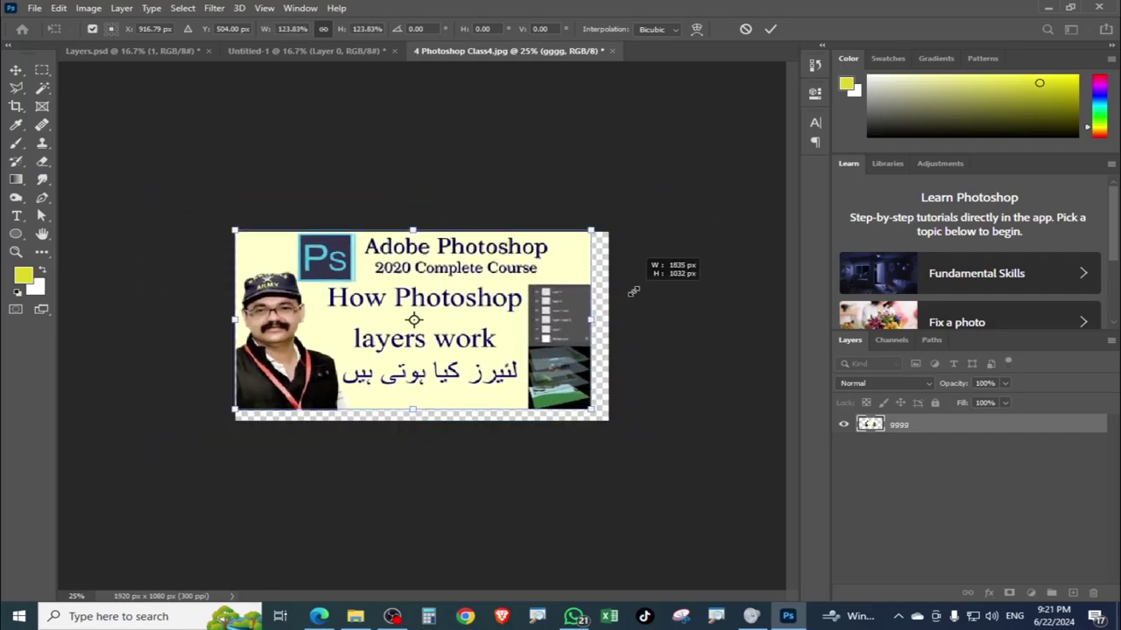
# Centre the thumbnail, stretch it to the canvas edges, apply, then enlarge it further.
pyautogui.moveTo(515, 345); pyautogui.dragTo(523, 351)
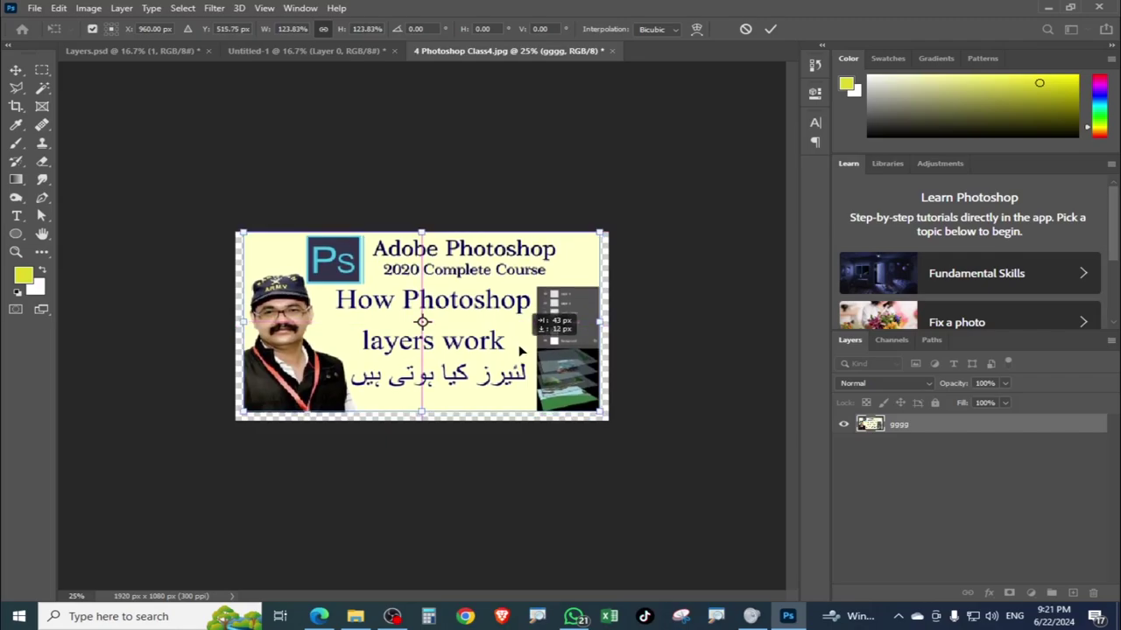
pyautogui.moveTo(517, 346); pyautogui.dragTo(522, 350)
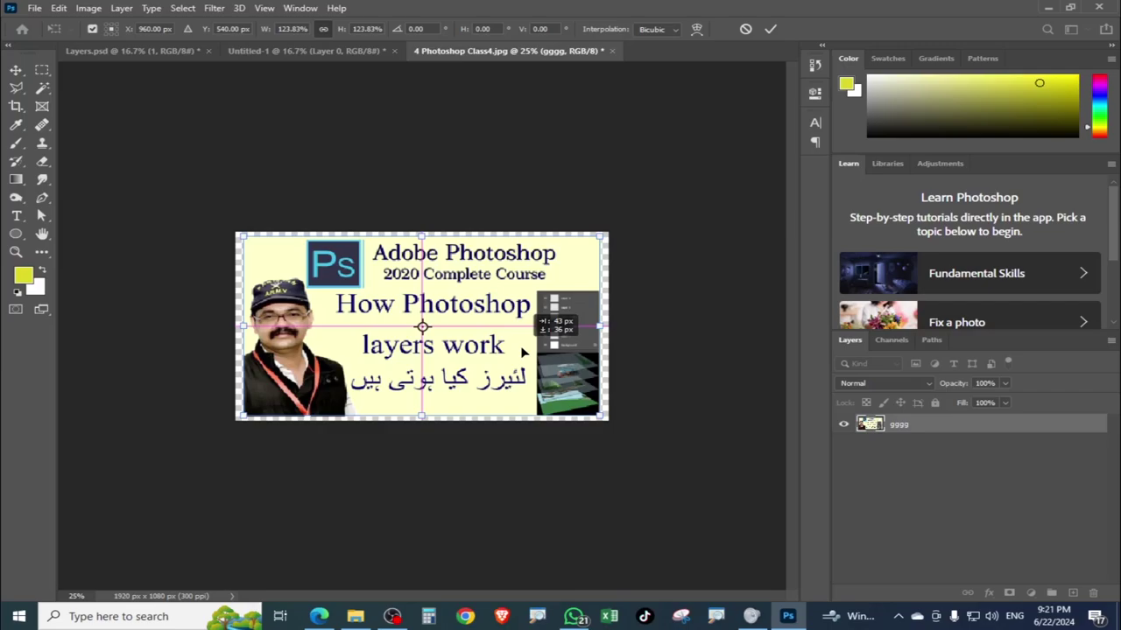
pyautogui.moveTo(522, 350); pyautogui.dragTo(504, 351)
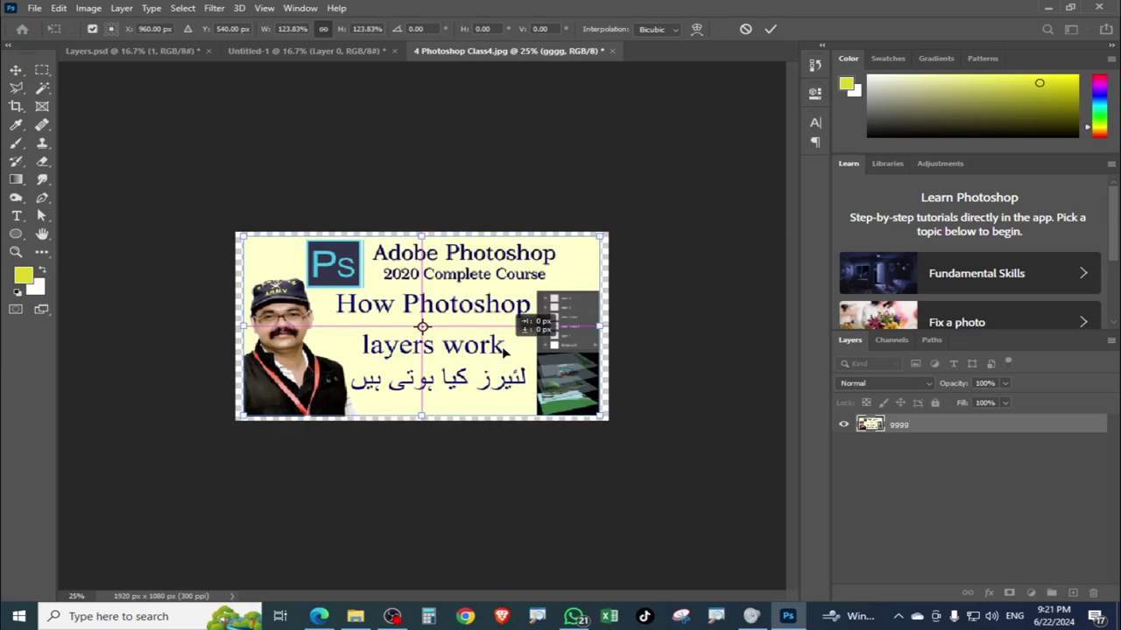
pyautogui.moveTo(503, 349); pyautogui.dragTo(496, 350)
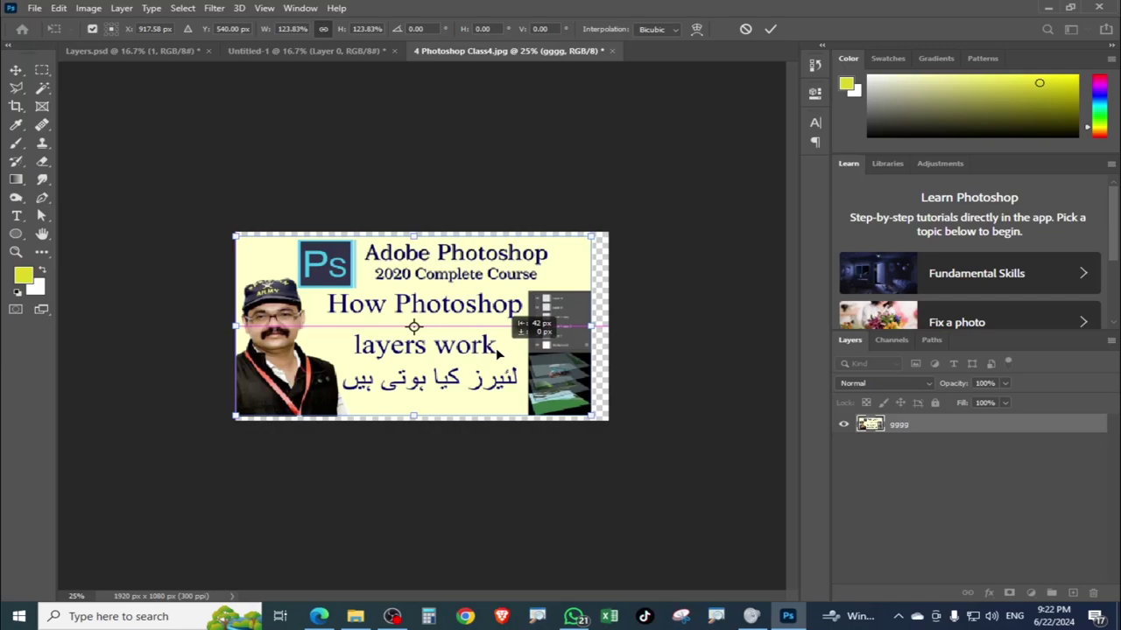
pyautogui.moveTo(496, 349); pyautogui.dragTo(504, 354)
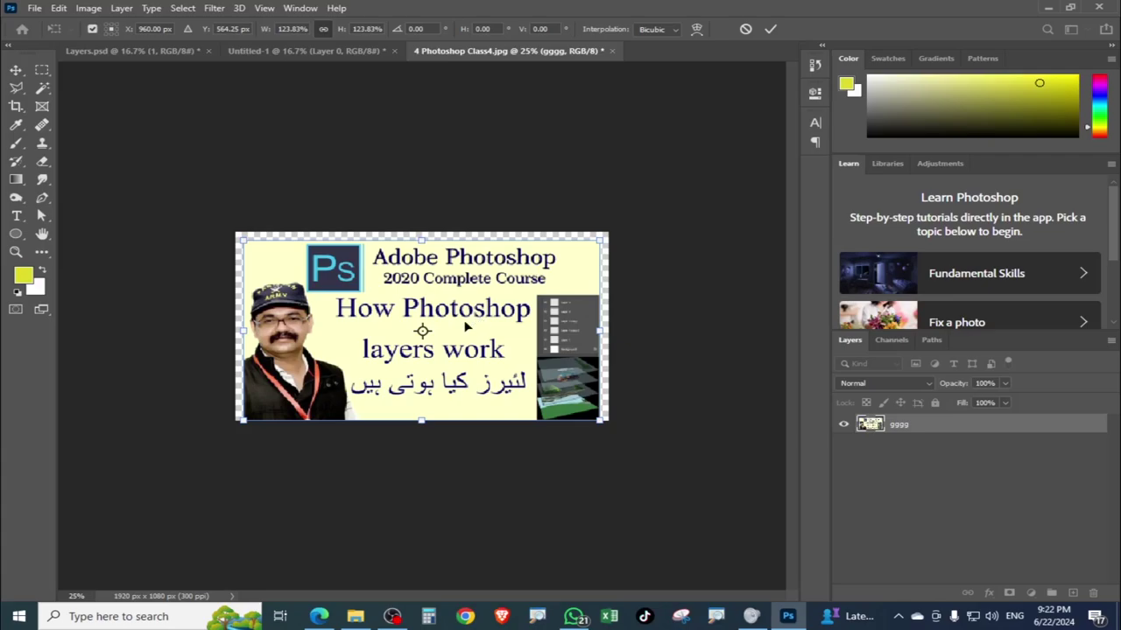
pyautogui.moveTo(492, 349); pyautogui.dragTo(493, 348)
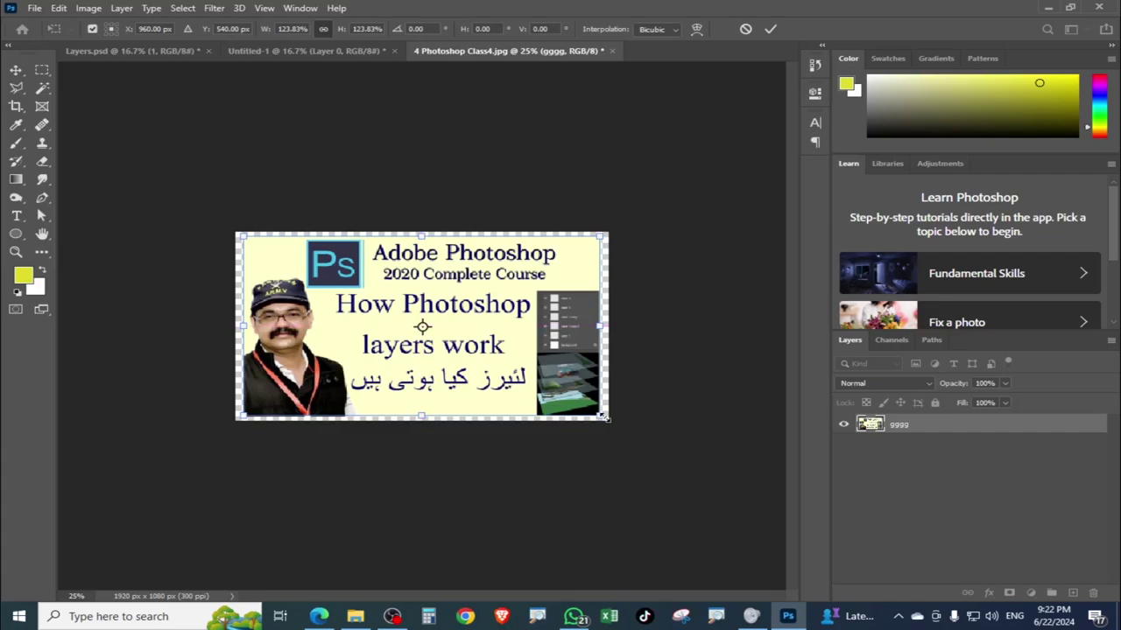
pyautogui.moveTo(603, 417); pyautogui.dragTo(611, 421)
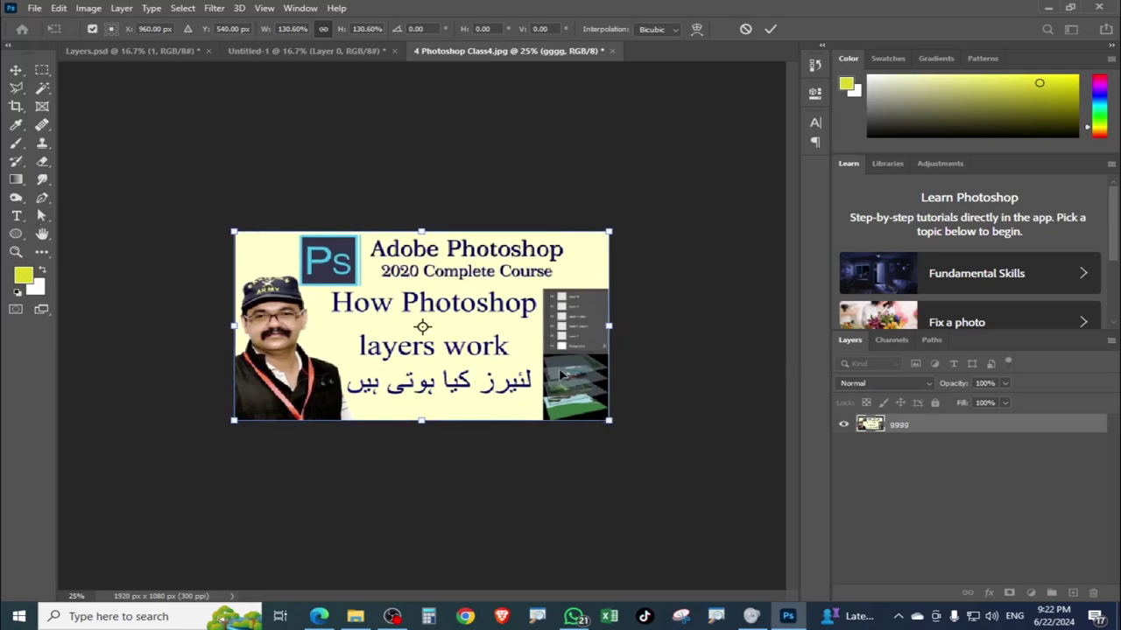
pyautogui.press('Return')
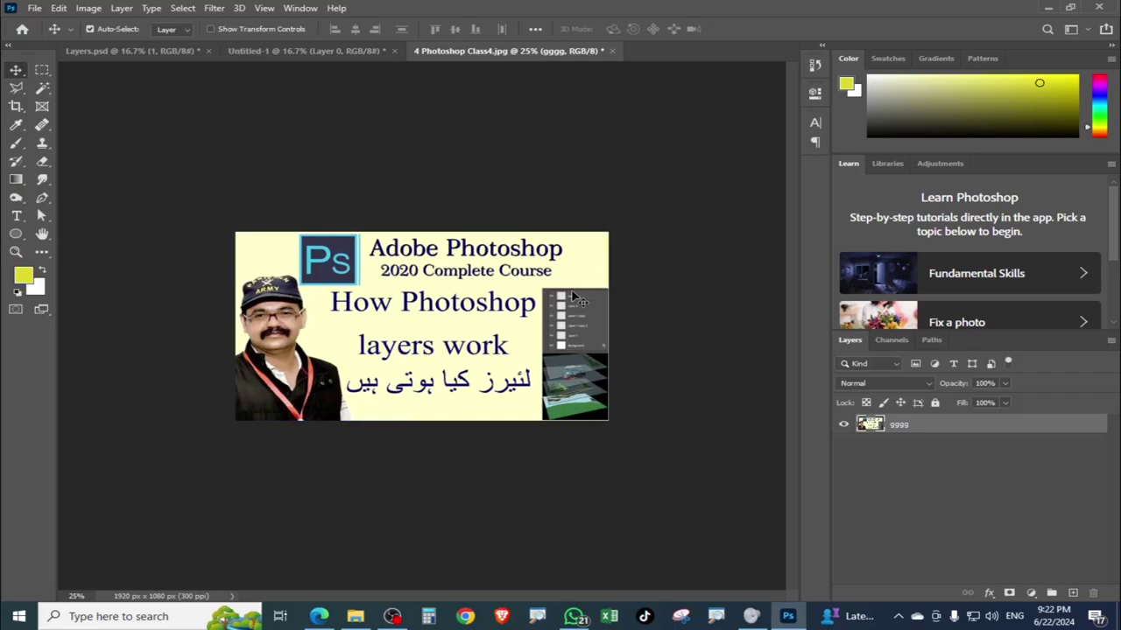
pyautogui.hotkey('ctrl', 't')
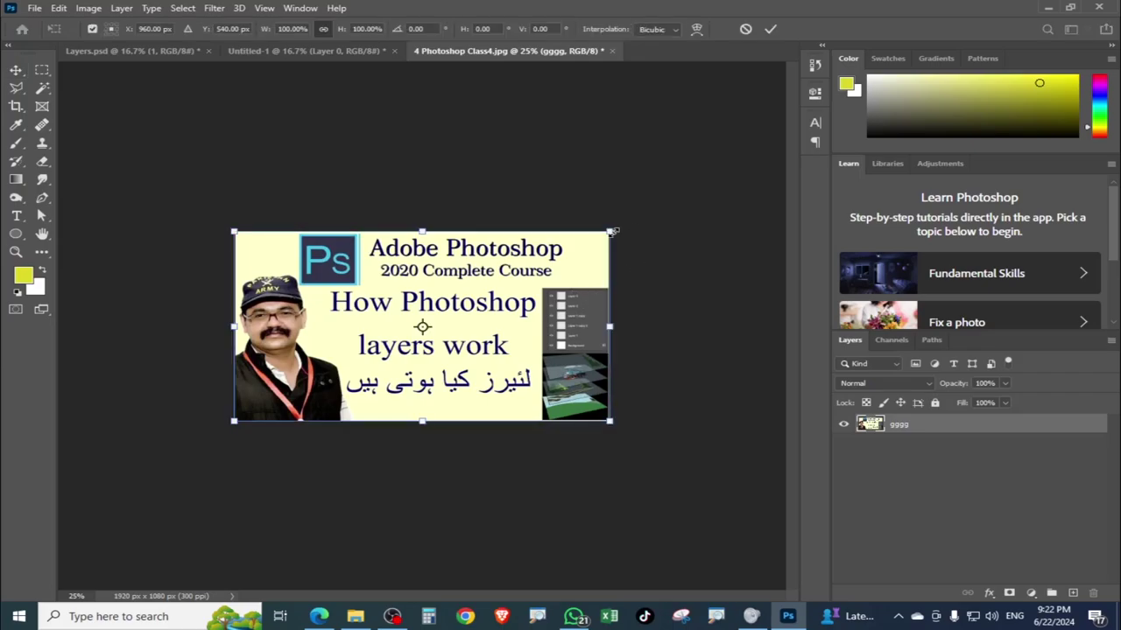
pyautogui.moveTo(608, 232)
pyautogui.mouseDown()
pyautogui.moveTo(718, 204)
pyautogui.moveTo(549, 337)
pyautogui.moveTo(658, 310)
pyautogui.mouseUp()
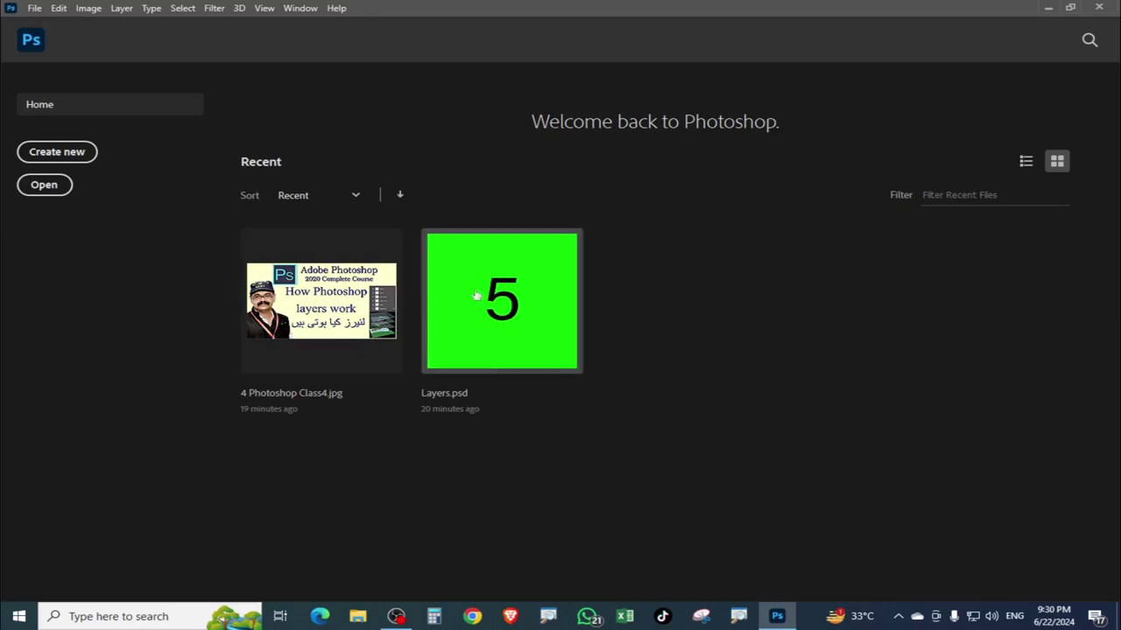
# Reopen Layers.psd from the Home screen's recent files.
pyautogui.click(34, 8)
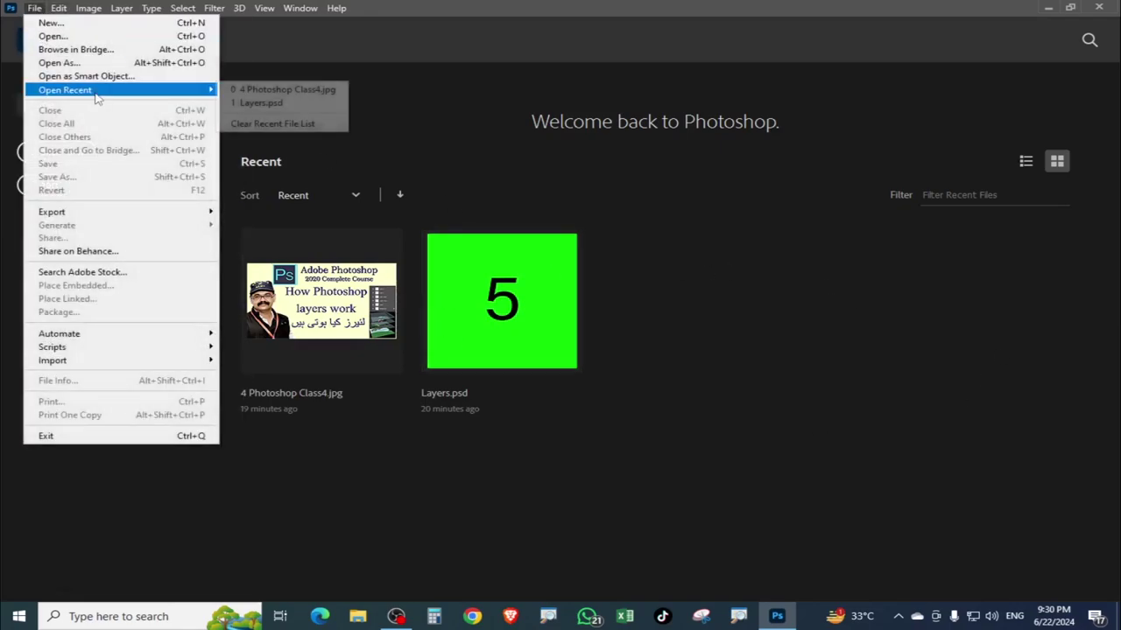
pyautogui.moveTo(123, 89)
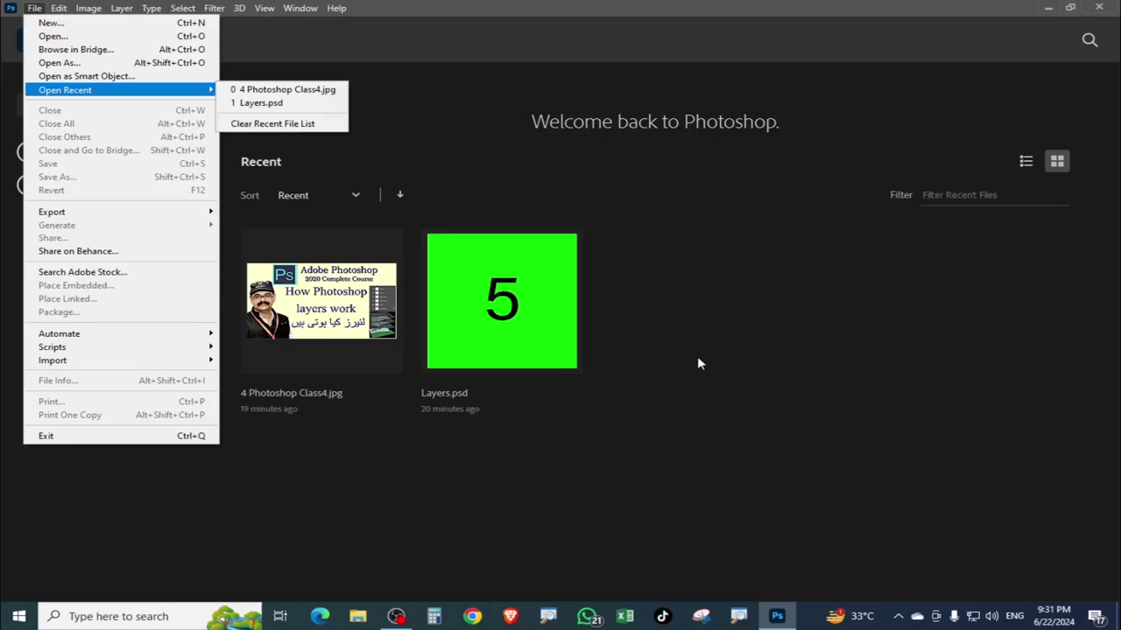
pyautogui.click(530, 348)
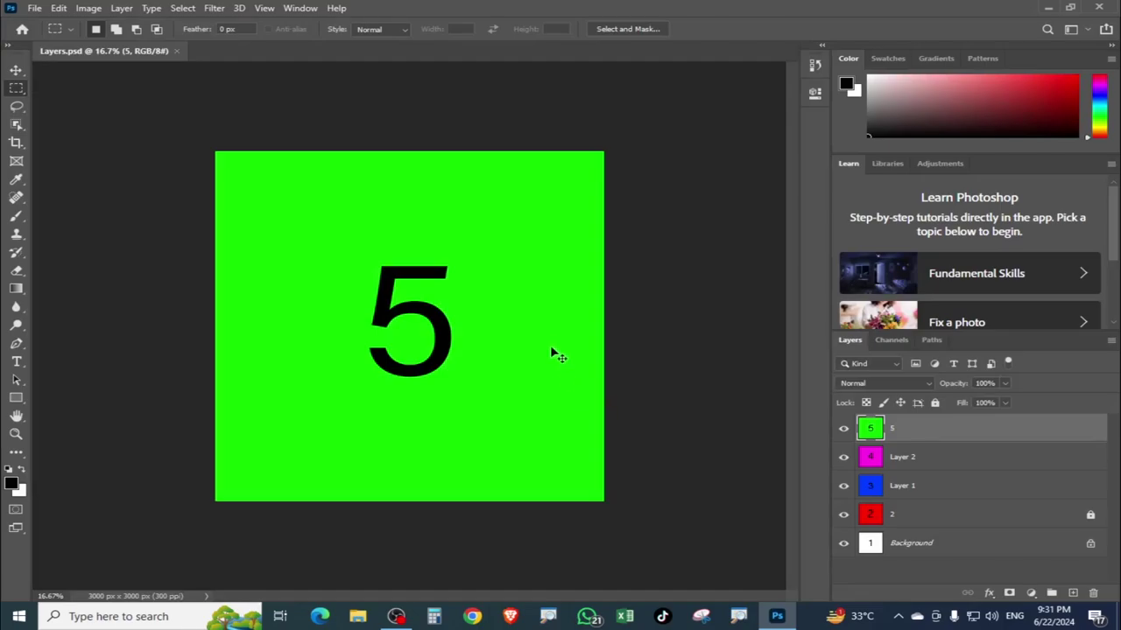
# Slightly enlarge the green 5 square, commit, and start a new transform showing the reference point.
pyautogui.hotkey('ctrl', 't')
pyautogui.moveTo(605, 150)
pyautogui.mouseDown()
pyautogui.moveTo(455, 295)
pyautogui.moveTo(518, 253)
pyautogui.moveTo(492, 270)
pyautogui.moveTo(484, 262)
pyautogui.moveTo(540, 246)
pyautogui.moveTo(519, 259)
pyautogui.moveTo(563, 230)
pyautogui.moveTo(538, 257)
pyautogui.mouseUp()
pyautogui.doubleClick(459, 338)
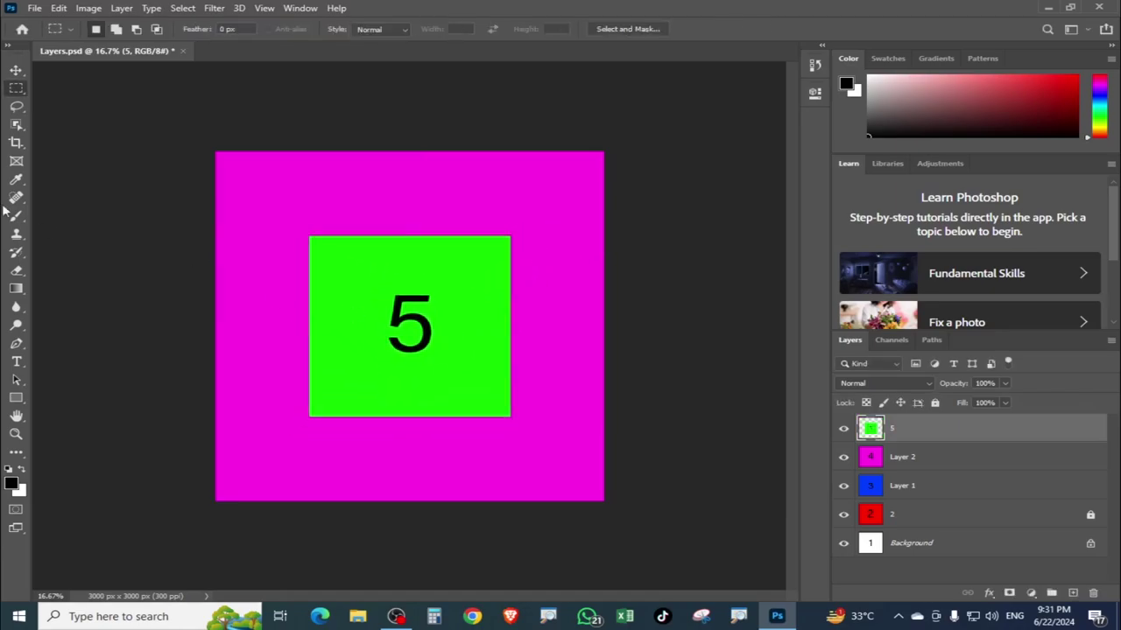
pyautogui.hotkey('ctrl', 't')
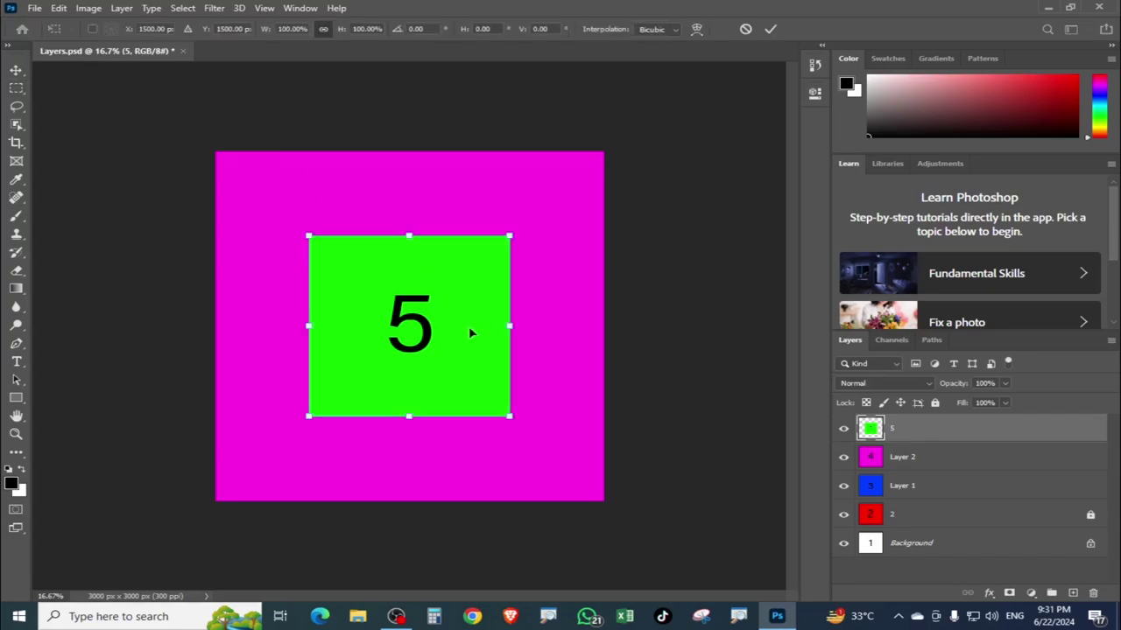
pyautogui.click(93, 30)
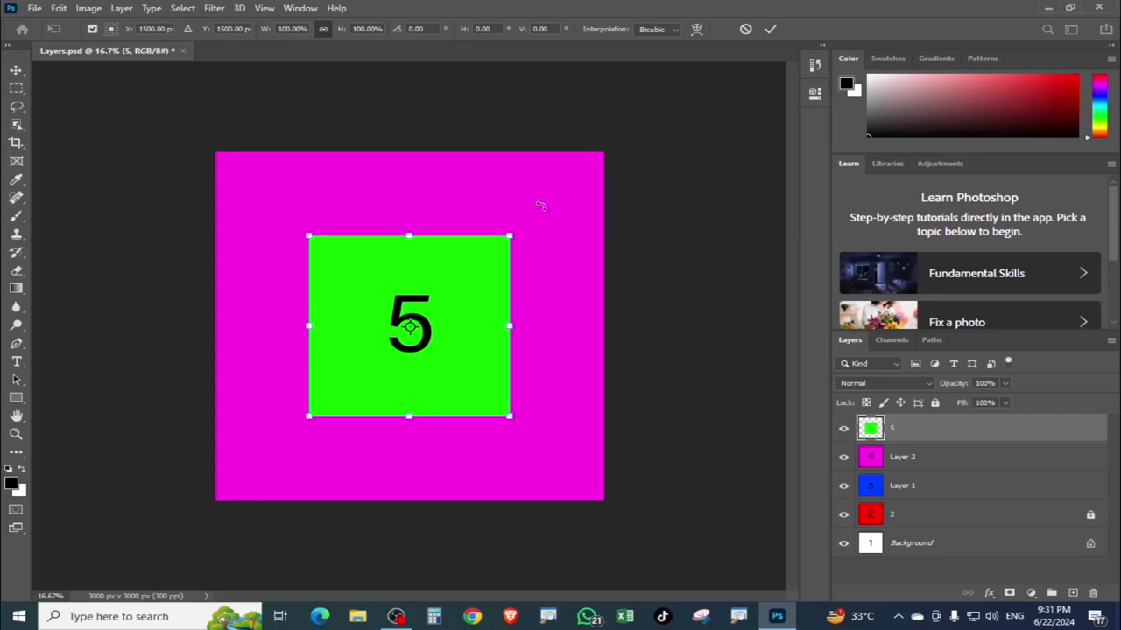
# Trial-rotate the green 5 square, moving the pivot bottom-right and rotating about 49 degrees.
pyautogui.moveTo(540, 206); pyautogui.dragTo(541, 442)
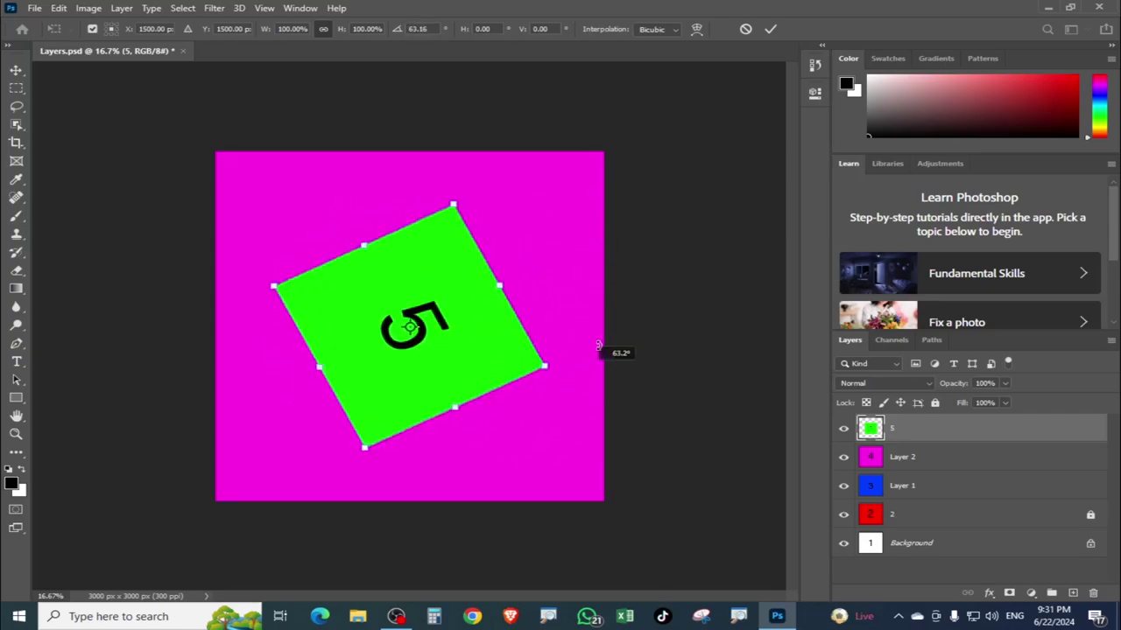
pyautogui.moveTo(541, 442); pyautogui.dragTo(536, 201)
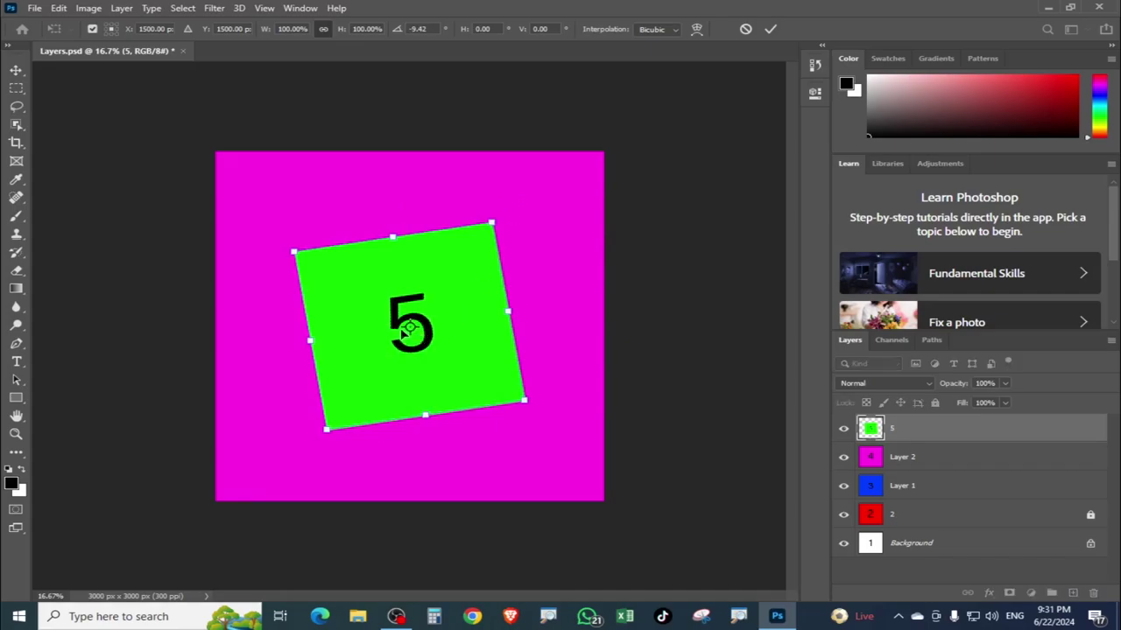
pyautogui.moveTo(542, 311); pyautogui.dragTo(542, 327)
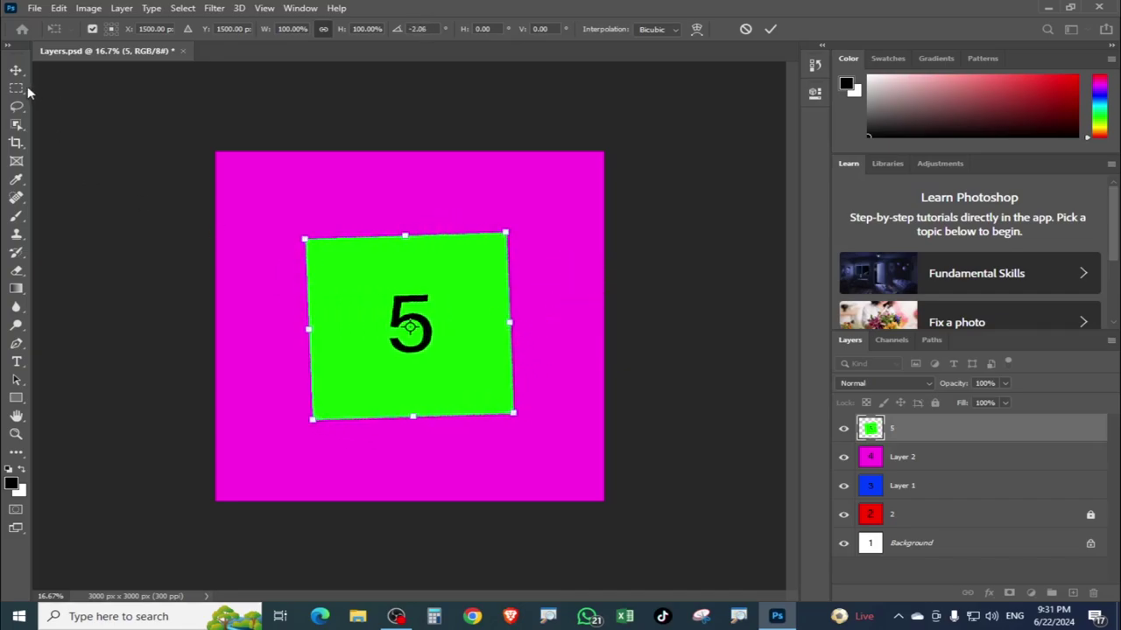
pyautogui.moveTo(412, 328)
pyautogui.mouseDown()
pyautogui.moveTo(496, 398)
pyautogui.moveTo(457, 315)
pyautogui.moveTo(656, 387)
pyautogui.moveTo(432, 465)
pyautogui.moveTo(370, 376)
pyautogui.moveTo(689, 318)
pyautogui.moveTo(551, 477)
pyautogui.moveTo(438, 322)
pyautogui.moveTo(656, 443)
pyautogui.moveTo(652, 451)
pyautogui.moveTo(669, 419)
pyautogui.mouseUp()
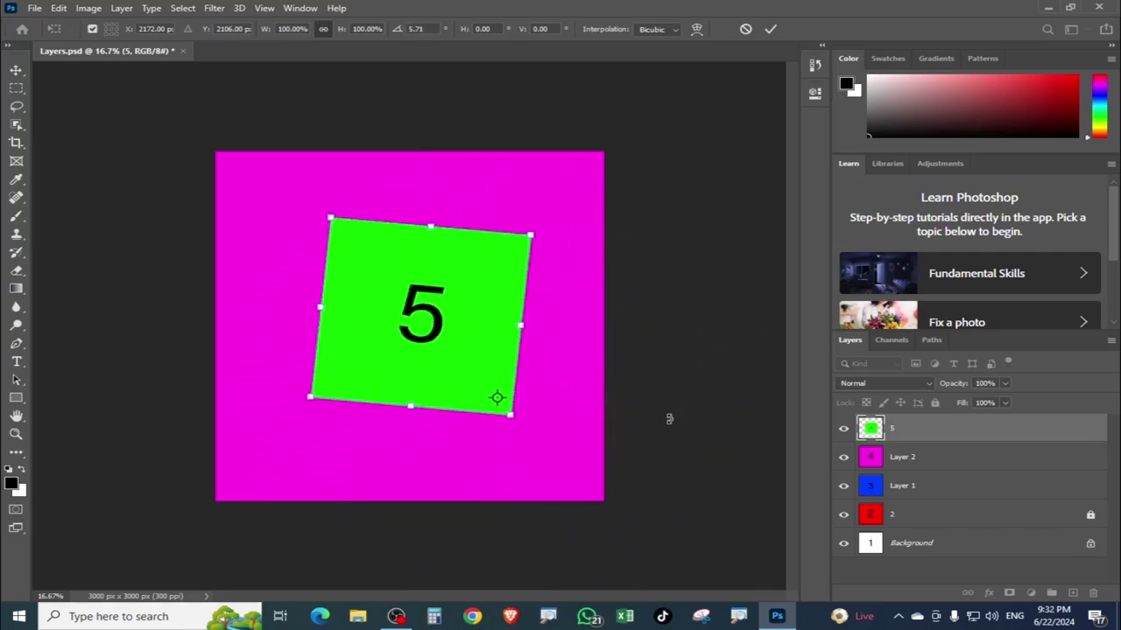
pyautogui.moveTo(497, 399)
pyautogui.mouseDown()
pyautogui.moveTo(438, 333)
pyautogui.moveTo(484, 348)
pyautogui.mouseUp()
pyautogui.moveTo(533, 441)
pyautogui.mouseDown()
pyautogui.moveTo(466, 475)
pyautogui.moveTo(446, 469)
pyautogui.mouseUp()
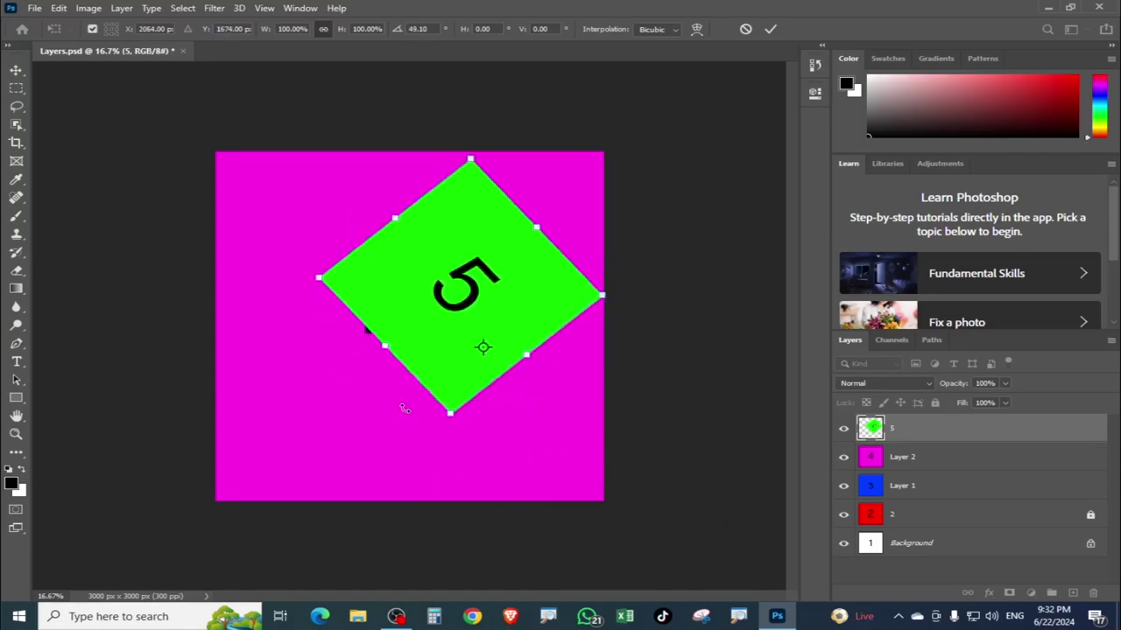
pyautogui.press('Return')
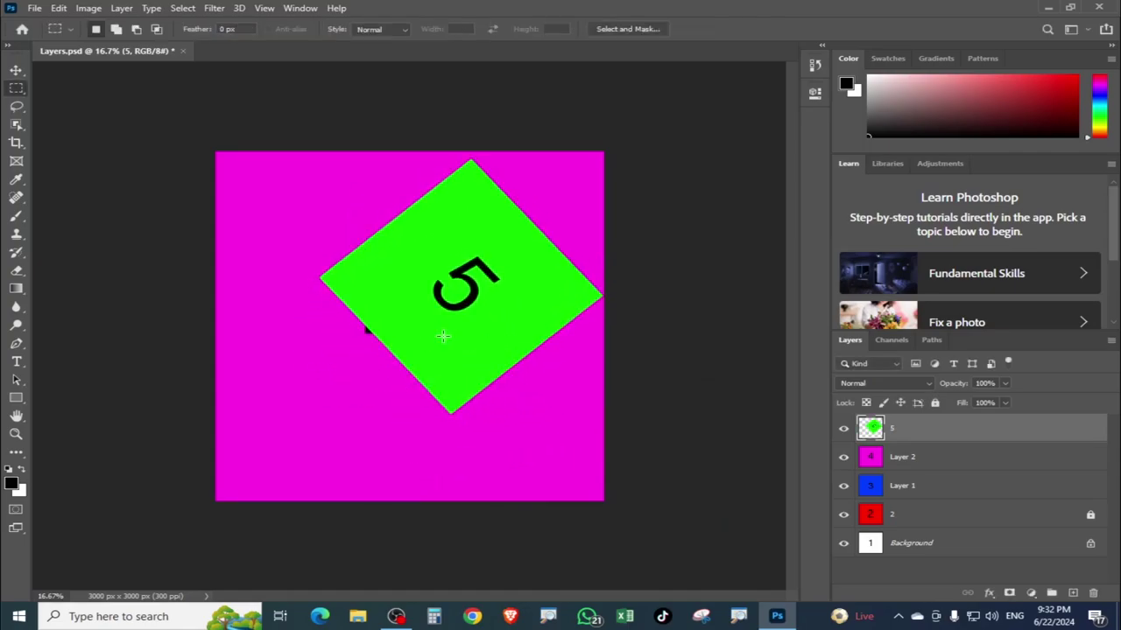
# Rotate the green square around its centre, then undo back to the full-size green layer.
pyautogui.hotkey('ctrl', 't')
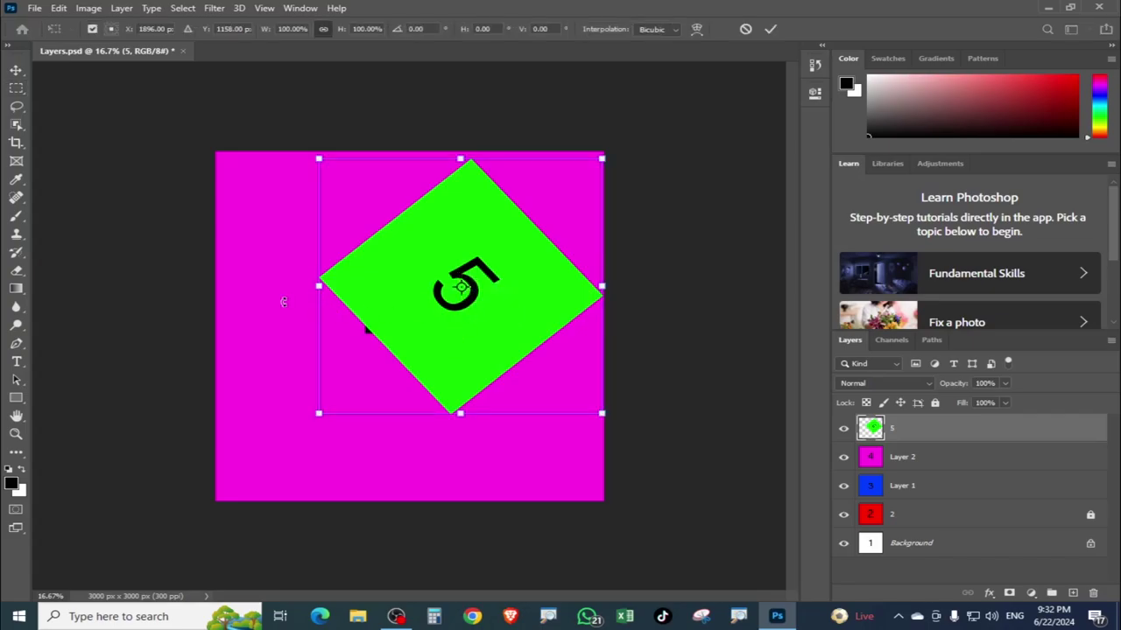
pyautogui.moveTo(282, 302); pyautogui.dragTo(393, 427)
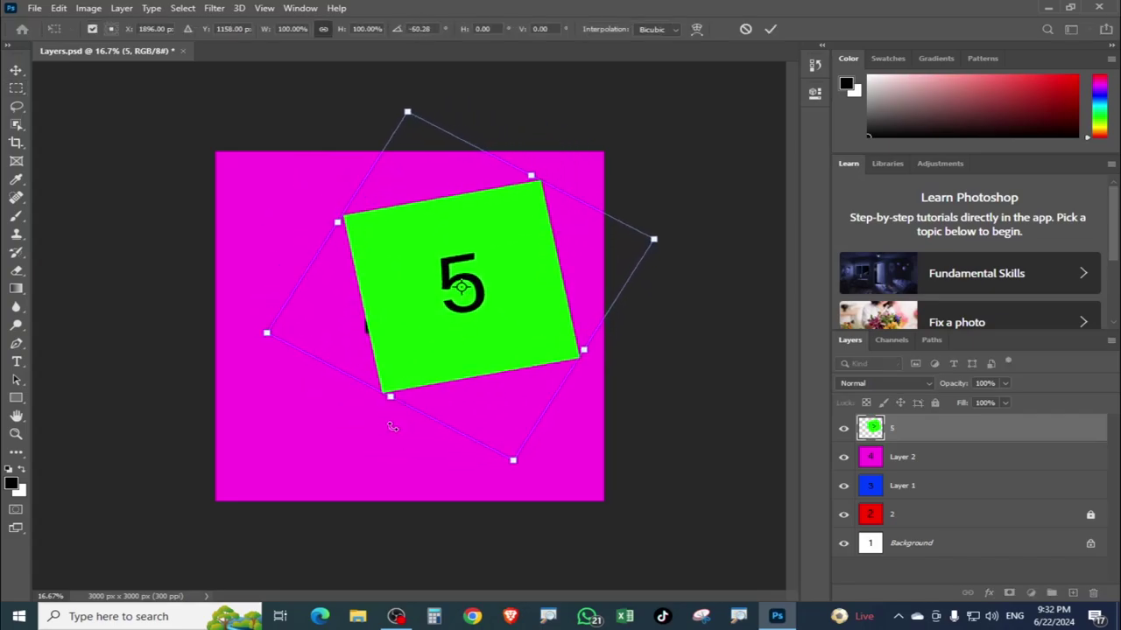
pyautogui.press('Return')
pyautogui.hotkey('ctrl', 'z')
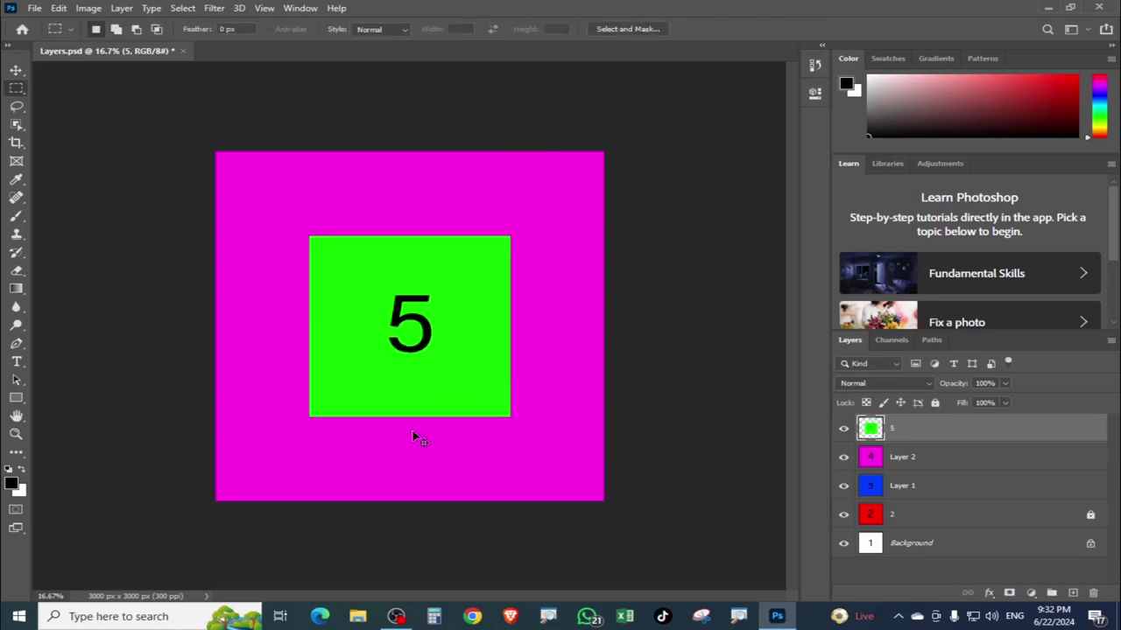
pyautogui.hotkey('ctrl', 'z')
# Shrink the green 5 layer to about 35% and move it up and right.
pyautogui.hotkey('ctrl', 't')
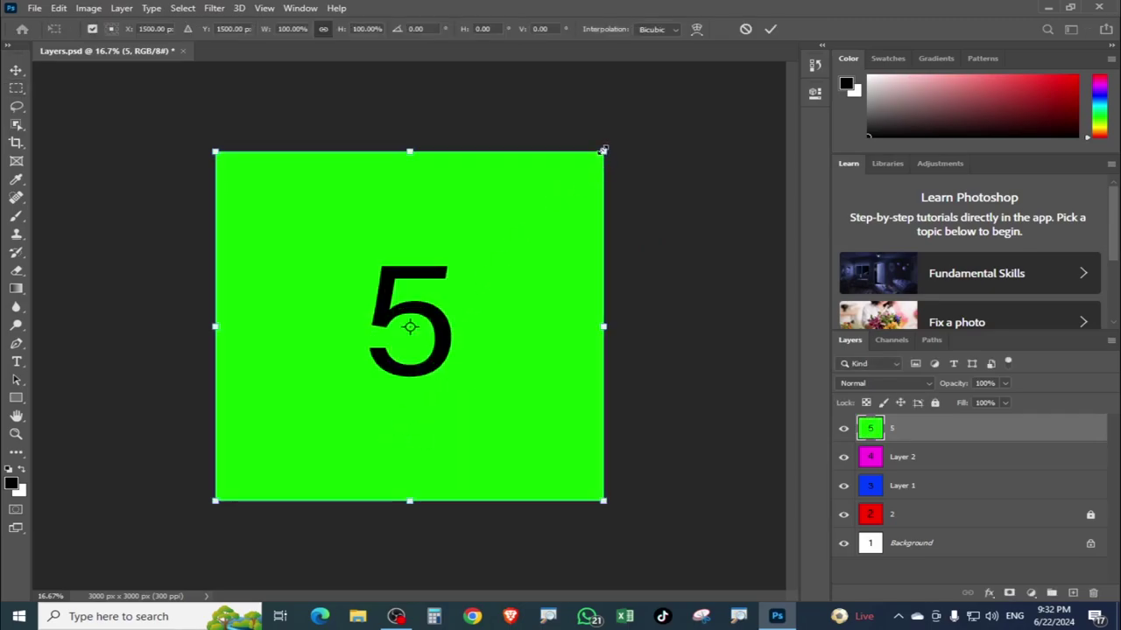
pyautogui.moveTo(603, 151); pyautogui.dragTo(478, 265)
pyautogui.moveTo(424, 347); pyautogui.dragTo(497, 269)
# Shrink the red 2 layer to about 42% and place it lower left.
pyautogui.press('Return')
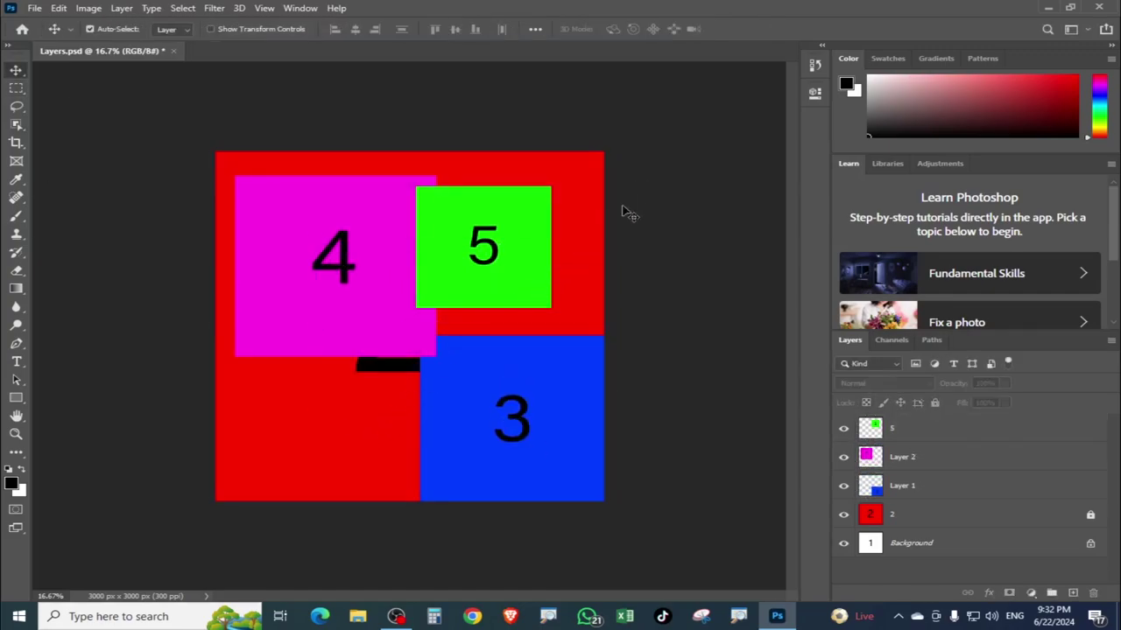
pyautogui.click(882, 520)
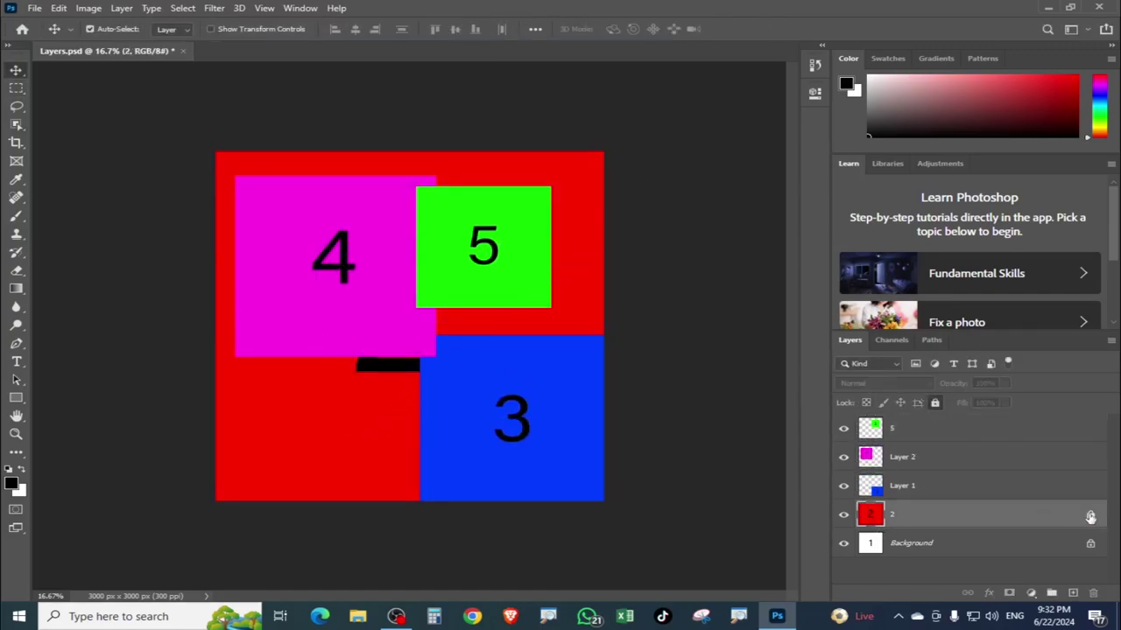
pyautogui.hotkey('ctrl', 't')
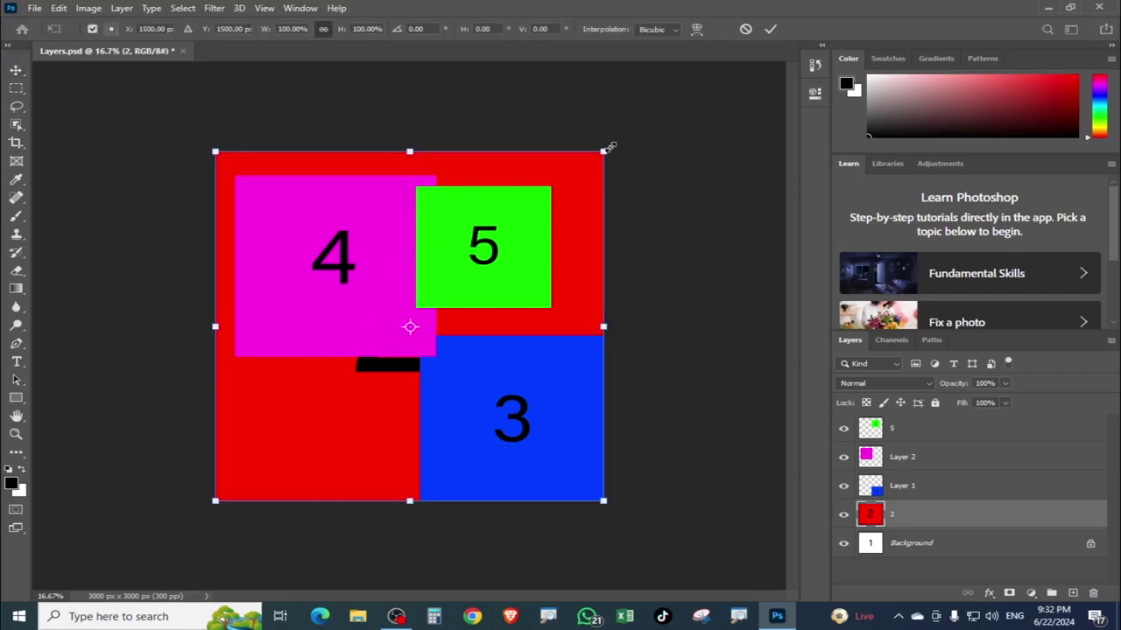
pyautogui.moveTo(610, 147); pyautogui.dragTo(513, 235)
pyautogui.moveTo(438, 350); pyautogui.dragTo(350, 452)
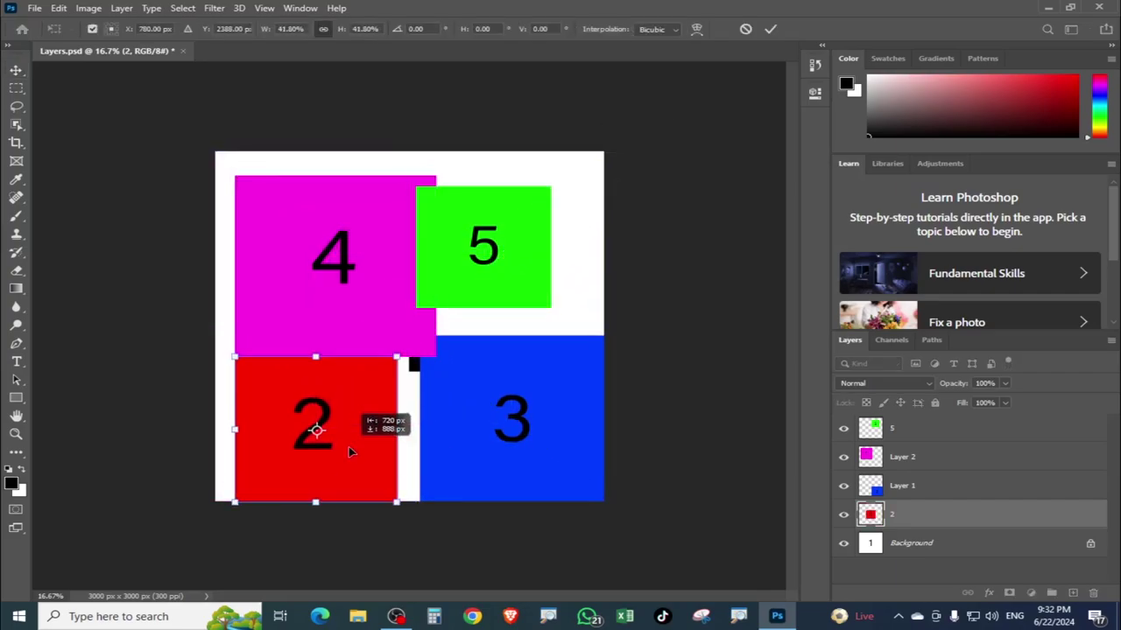
pyautogui.press('Return')
# Arrange squares 4 top-left, 5 top-right and 3 bottom-right; show tools in two columns.
pyautogui.moveTo(345, 288); pyautogui.dragTo(326, 245)
pyautogui.moveTo(508, 246); pyautogui.dragTo(565, 219)
pyautogui.moveTo(316, 243); pyautogui.dragTo(317, 256)
pyautogui.click(528, 412)
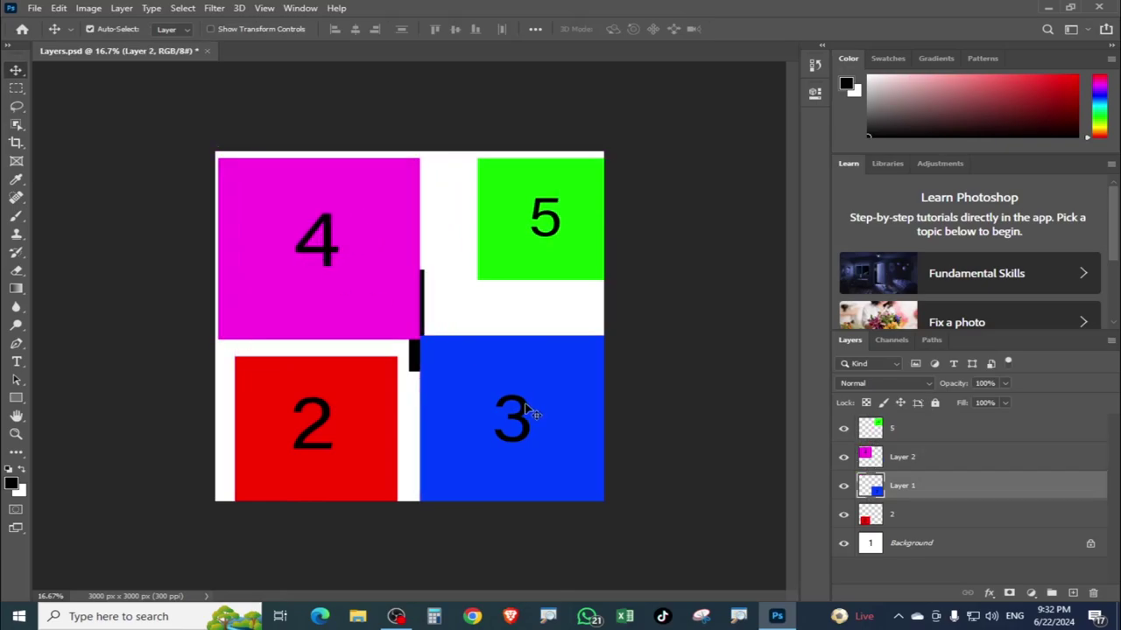
pyautogui.moveTo(528, 412); pyautogui.dragTo(516, 412)
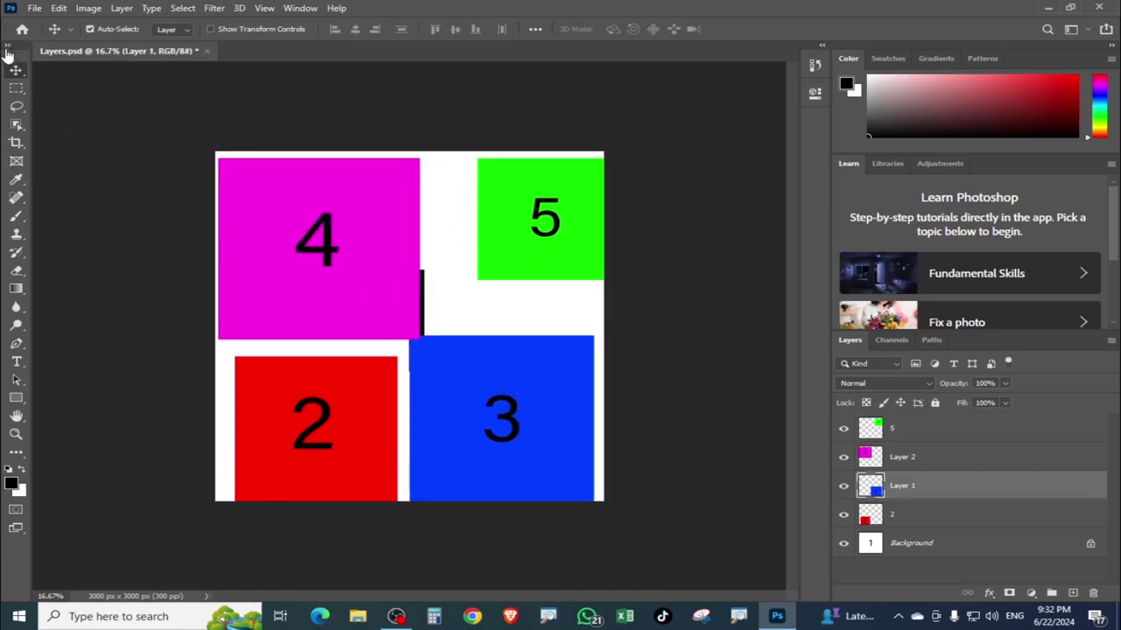
pyautogui.click(7, 44)
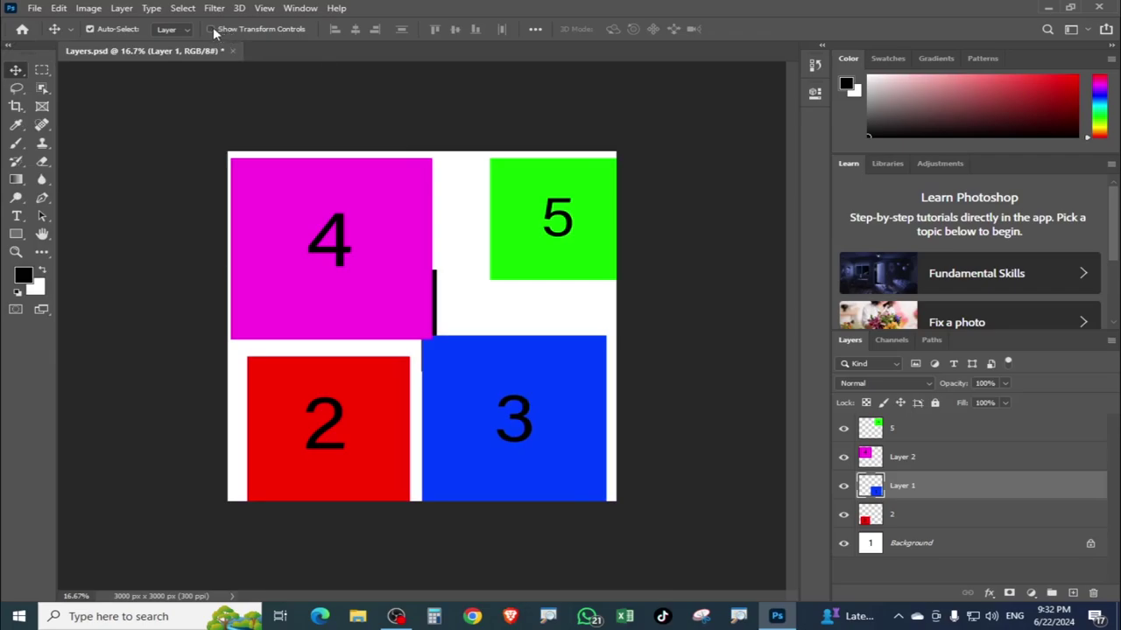
# Select the green 5 layer and move its square slightly down and left.
pyautogui.click(211, 28)
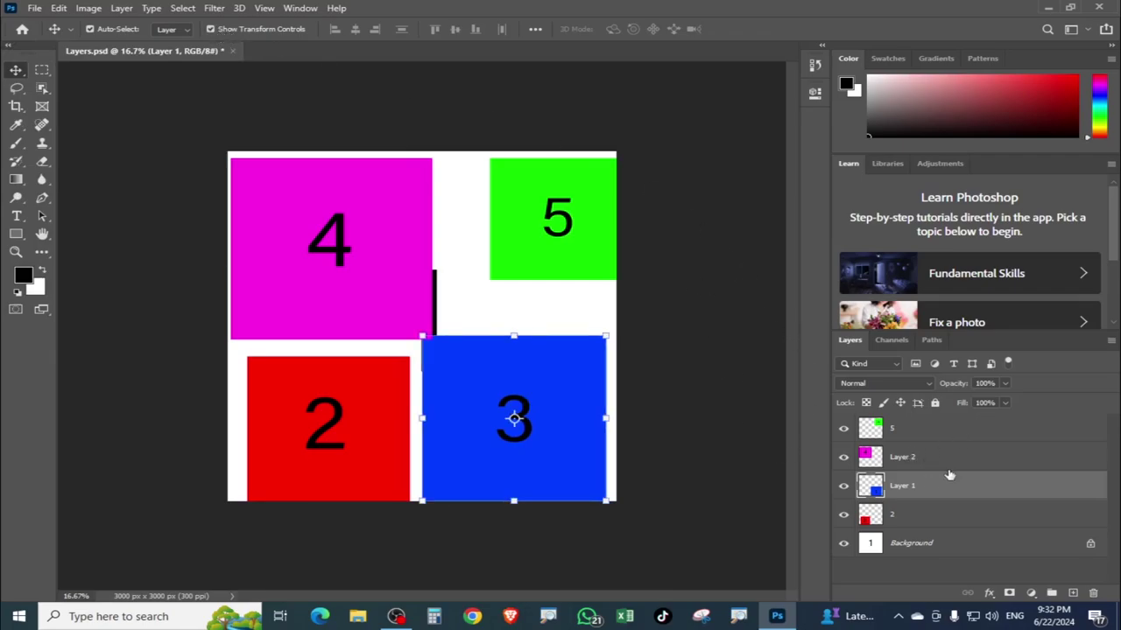
pyautogui.click(953, 464)
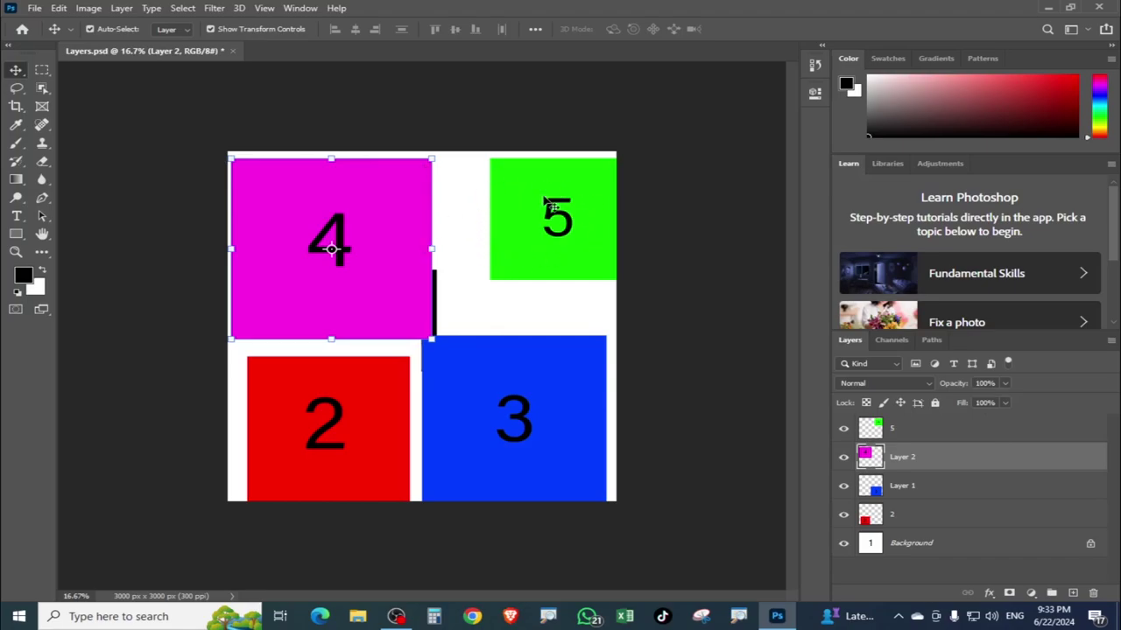
pyautogui.click(940, 434)
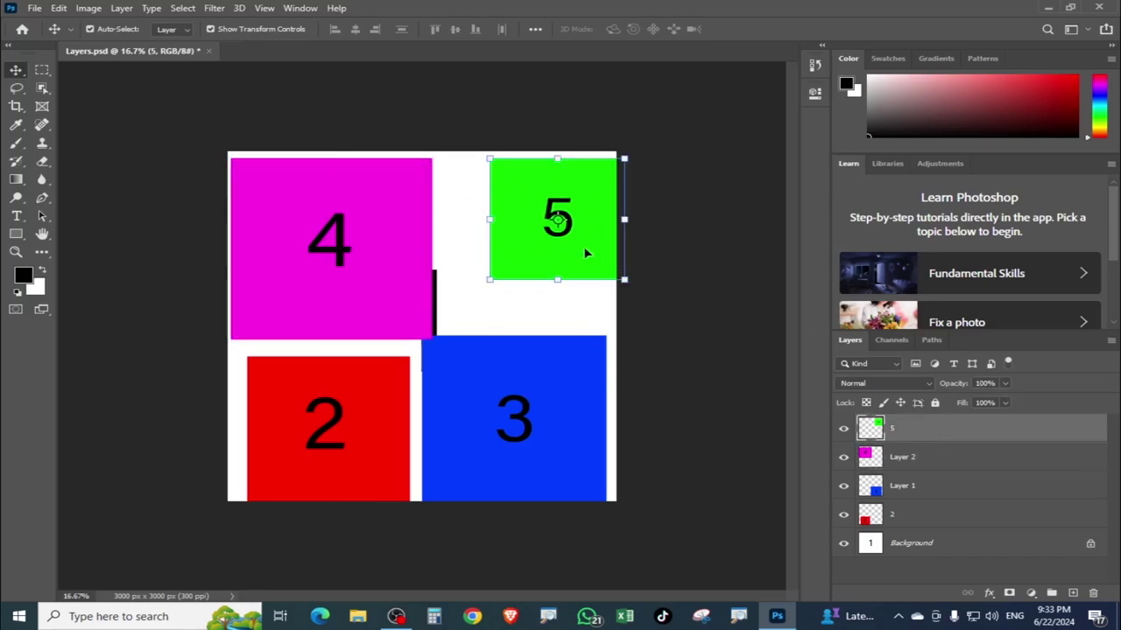
pyautogui.moveTo(584, 253)
pyautogui.mouseDown()
pyautogui.moveTo(520, 298)
pyautogui.moveTo(575, 271)
pyautogui.moveTo(530, 291)
pyautogui.mouseUp()
pyautogui.click(210, 29)
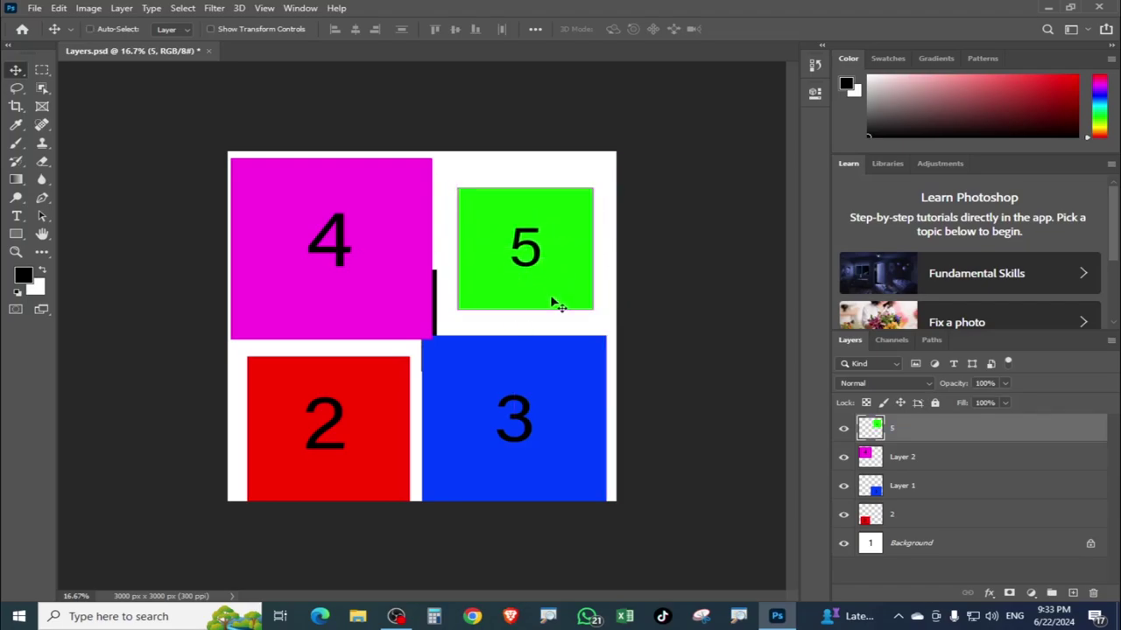
# Greatly enlarge the green 5 square, move it up-left, then scale to about 115%.
pyautogui.hotkey('ctrl', 't')
pyautogui.moveTo(458, 309); pyautogui.dragTo(317, 388)
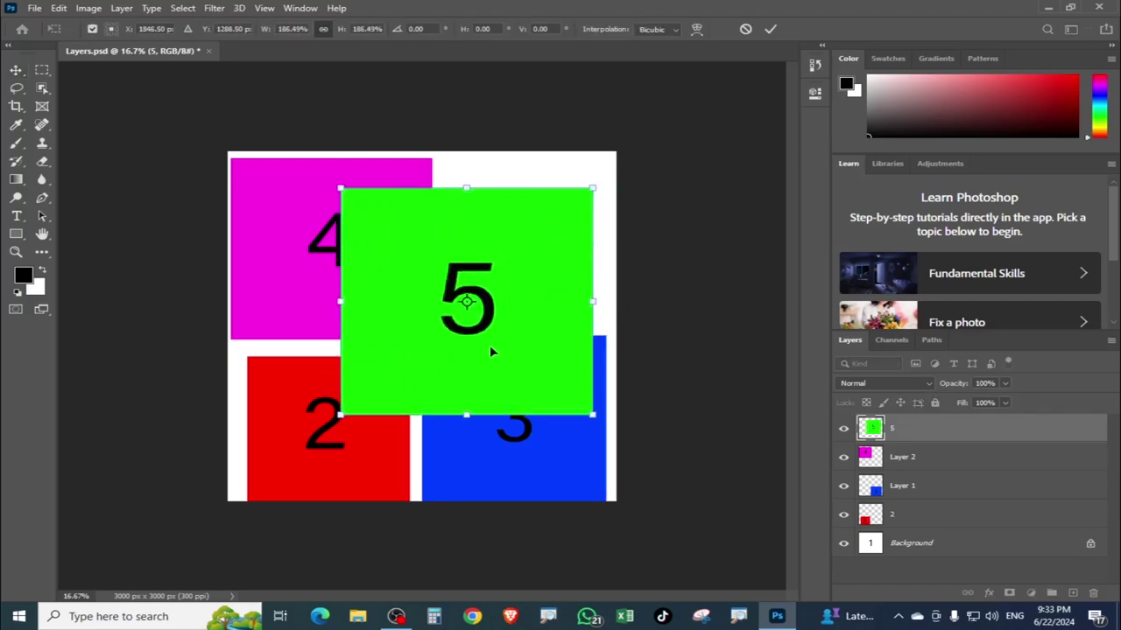
pyautogui.press('Return')
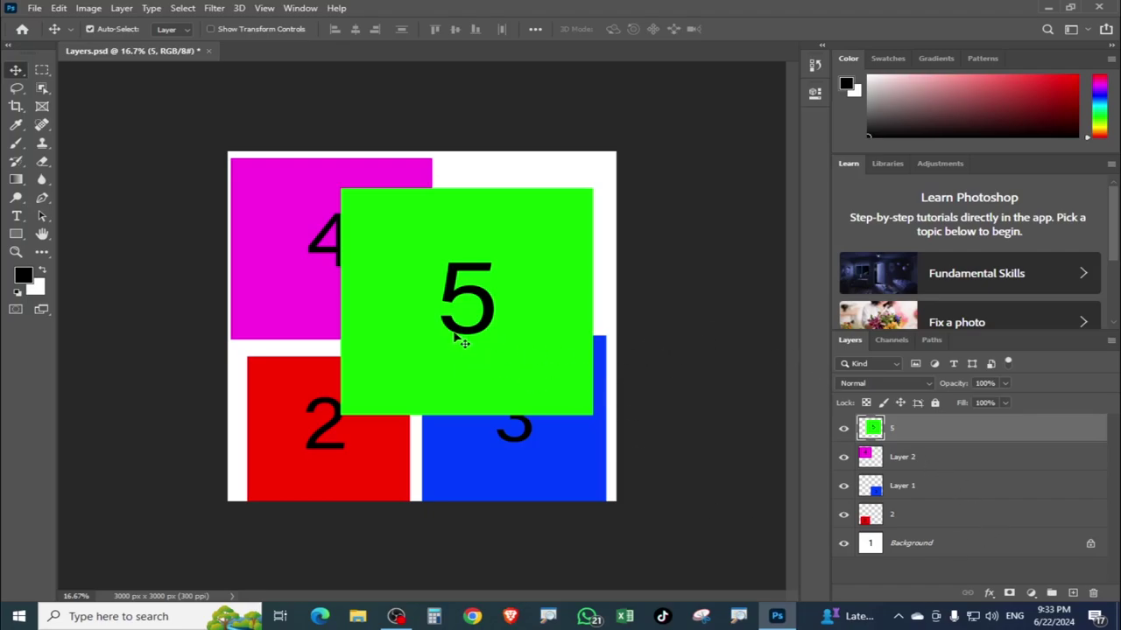
pyautogui.moveTo(516, 330)
pyautogui.mouseDown()
pyautogui.moveTo(500, 375)
pyautogui.moveTo(496, 309)
pyautogui.moveTo(471, 320)
pyautogui.mouseUp()
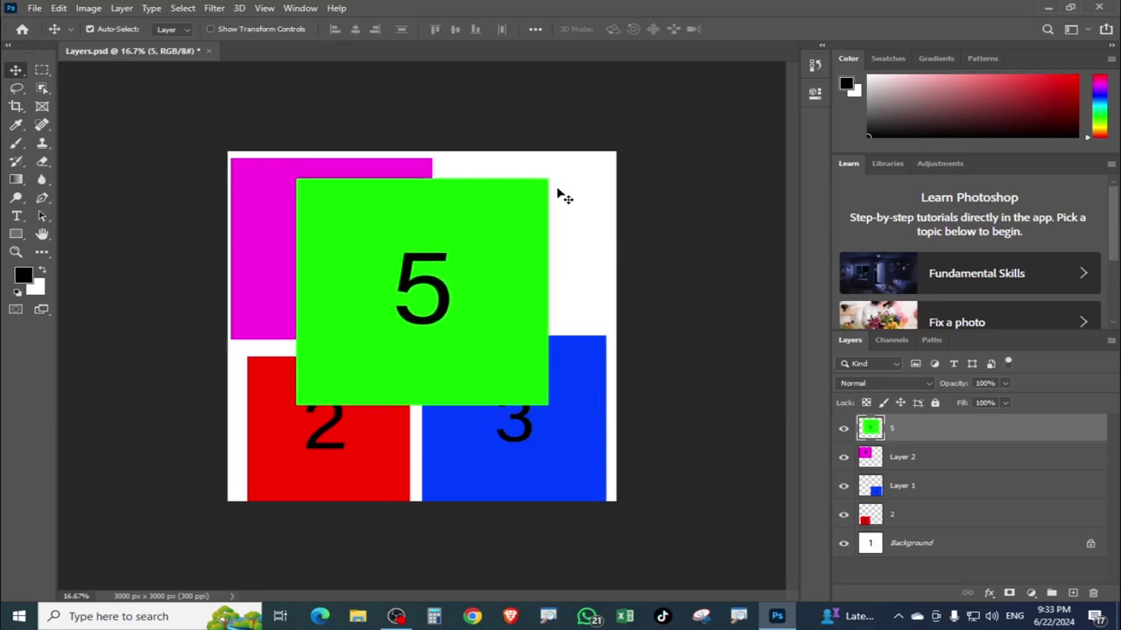
pyautogui.hotkey('ctrl', 't')
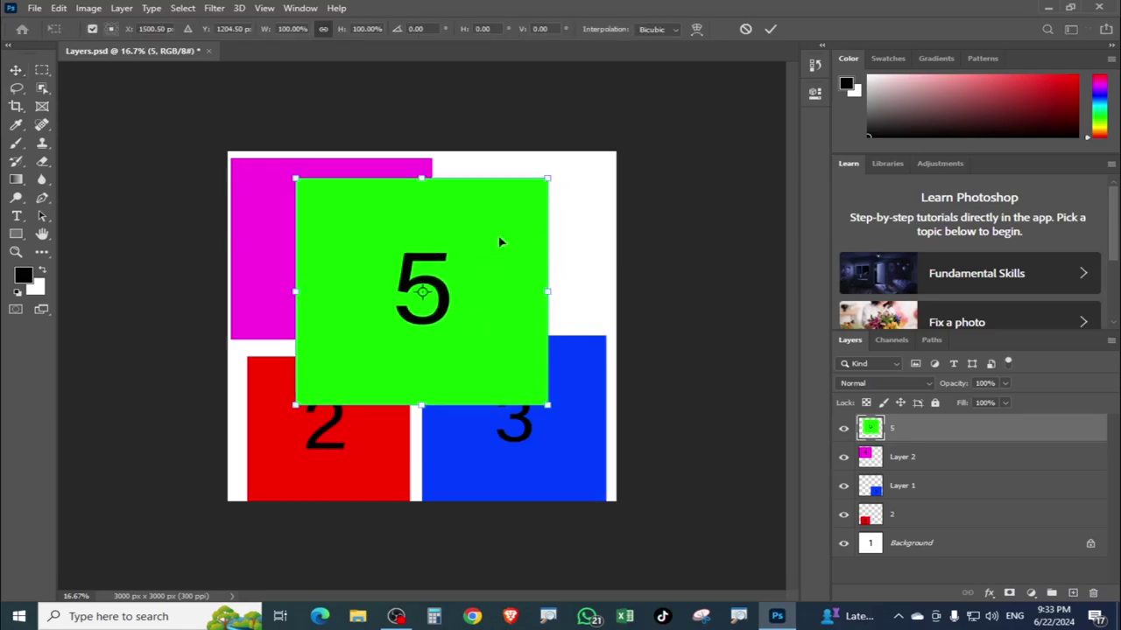
pyautogui.moveTo(549, 175)
pyautogui.mouseDown()
pyautogui.moveTo(492, 242)
pyautogui.moveTo(588, 131)
pyautogui.moveTo(498, 231)
pyautogui.moveTo(586, 174)
pyautogui.mouseUp()
pyautogui.doubleClick(475, 272)
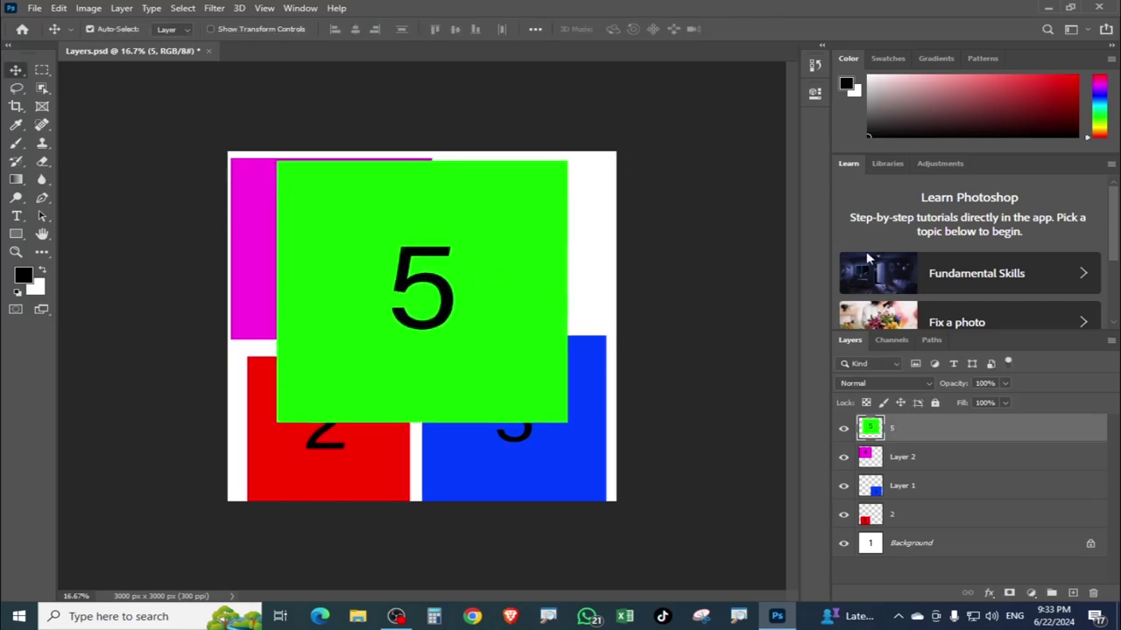